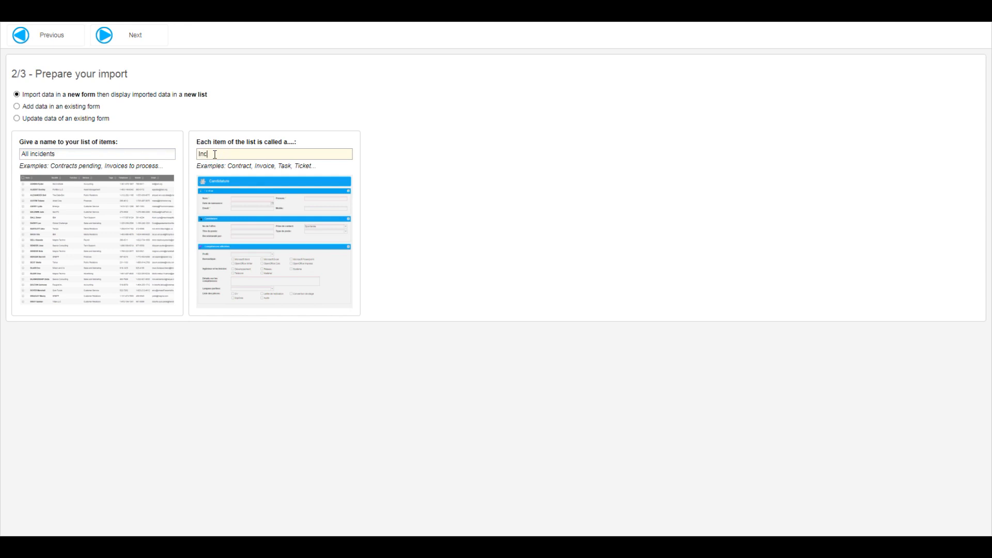
Finish importing the data as Incident items in a list named All incidents, and open the first incident
click(134, 42)
mouse_move(100, 287)
mouse_down()
mouse_move(303, 299)
mouse_move(89, 290)
mouse_up()
click(155, 44)
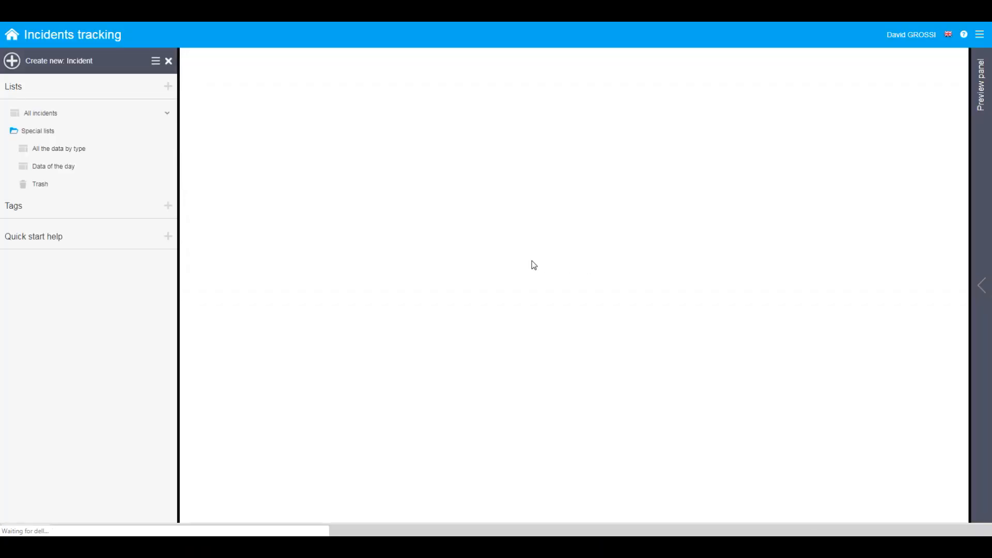
double_click(225, 108)
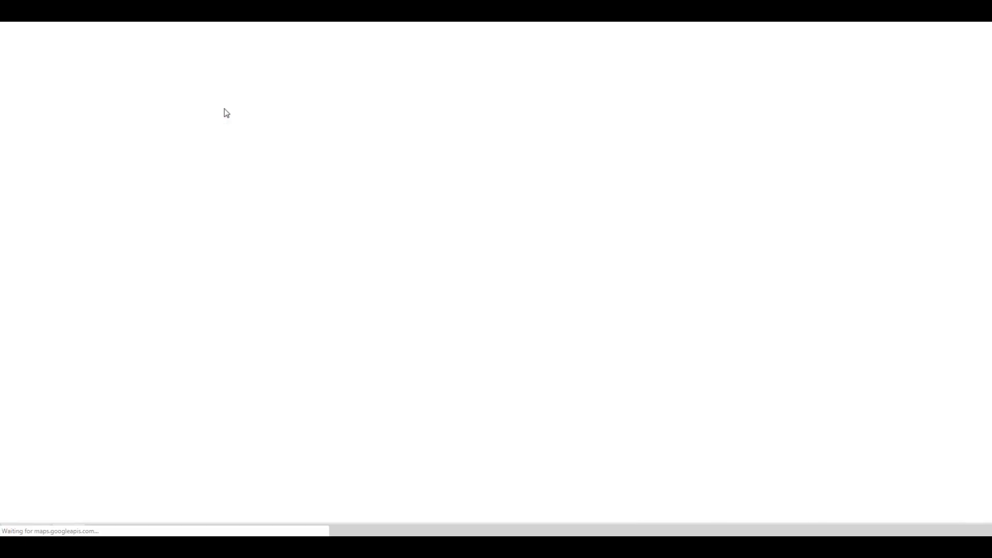
click(385, 199)
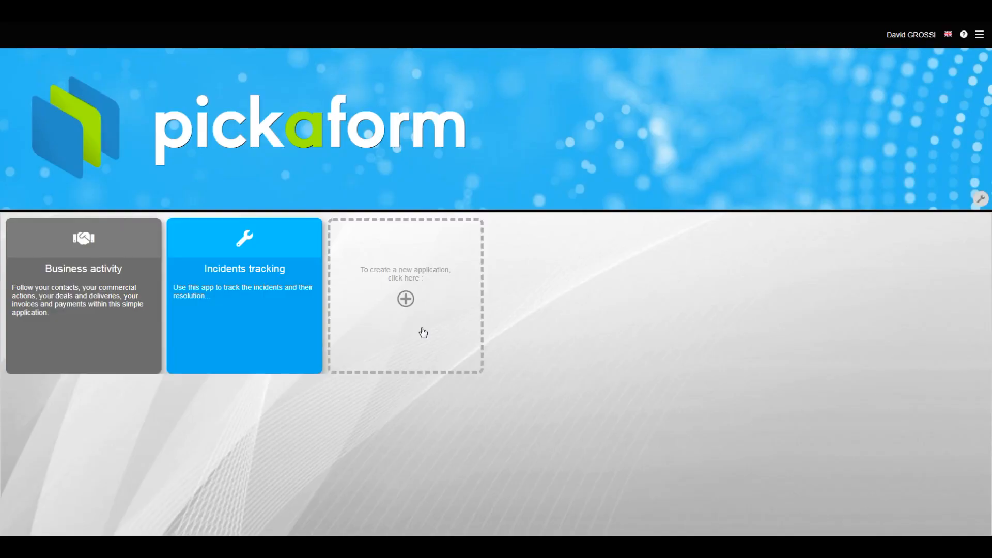
Create a new application named "My new app" and confirm its information
click(421, 332)
click(662, 240)
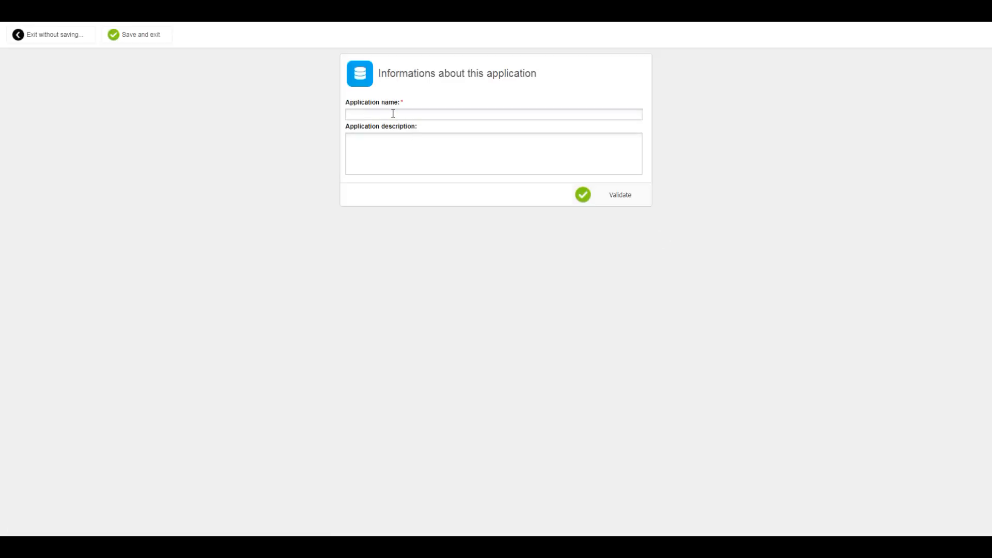
click(600, 197)
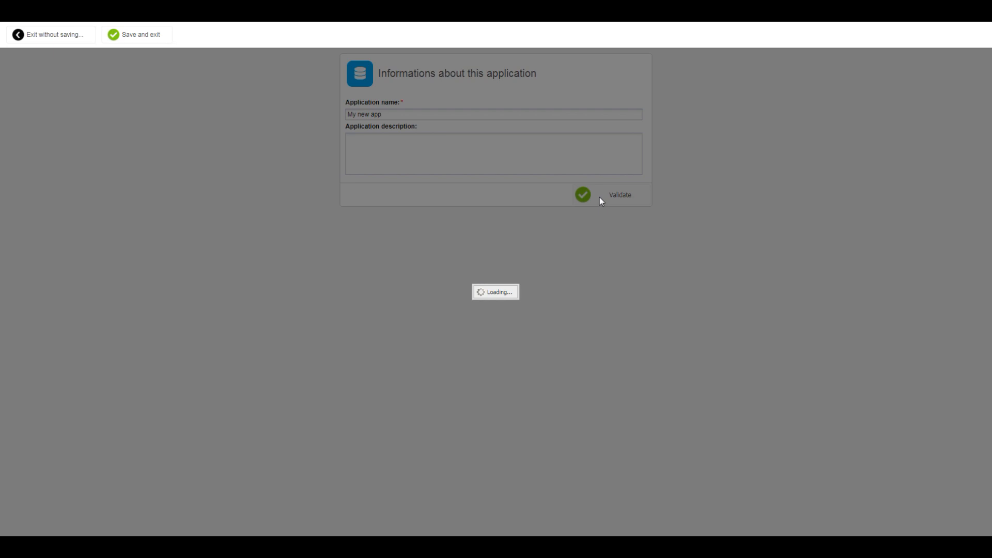
click(613, 305)
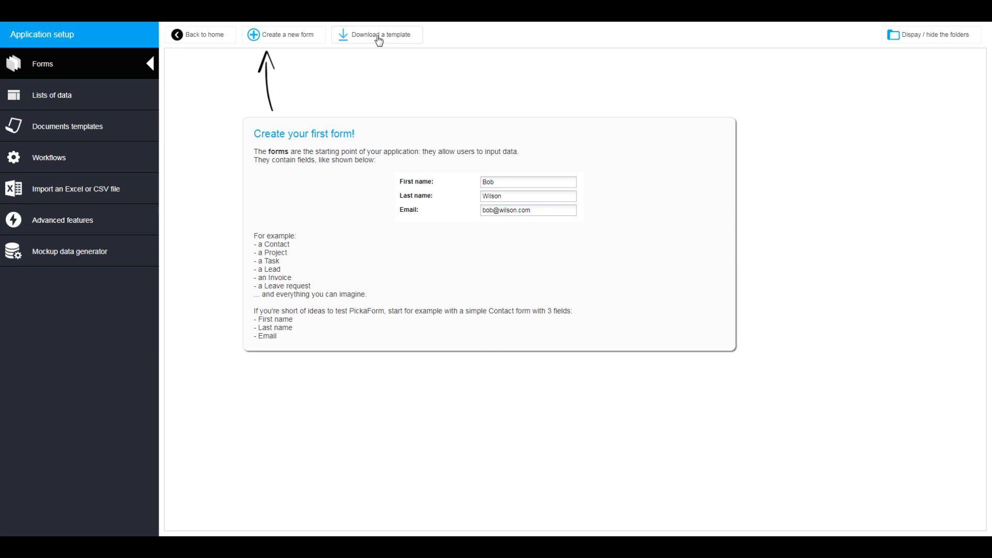
Download only the Contact form template from the Business activity application into the new application
click(379, 37)
click(78, 255)
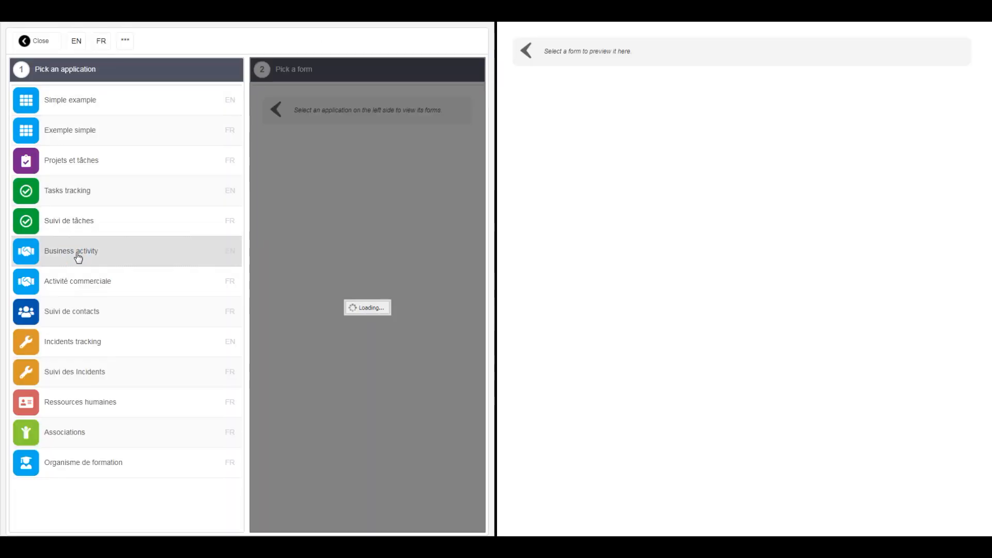
click(358, 134)
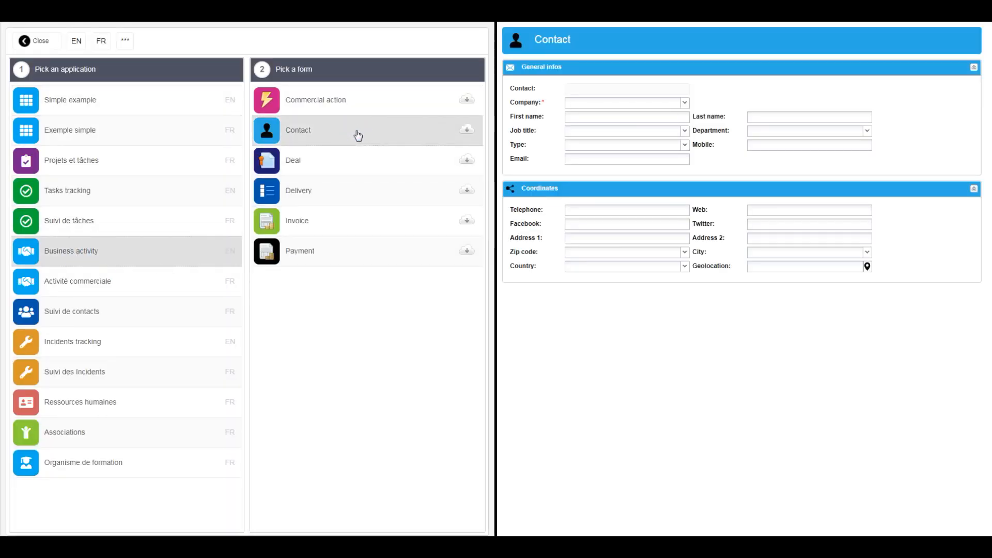
click(467, 130)
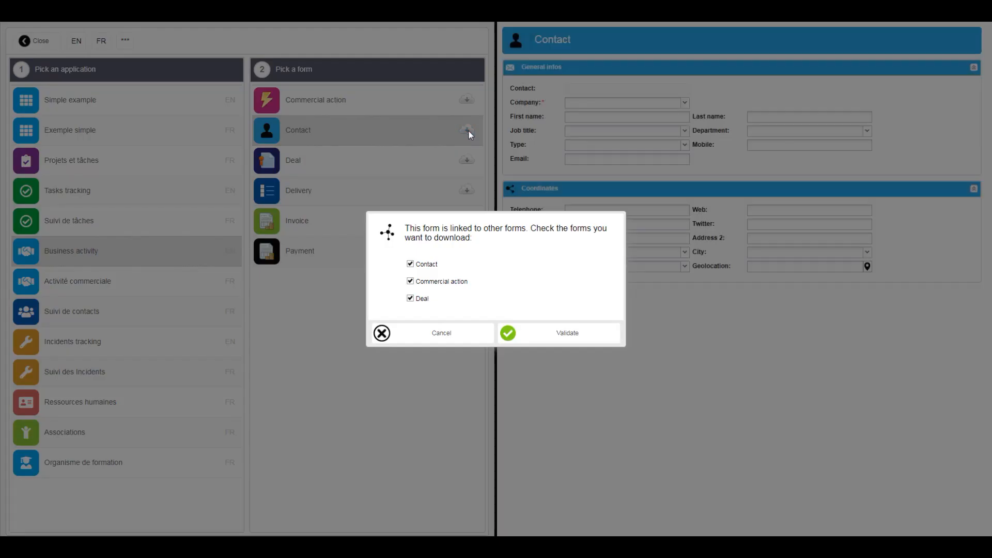
click(568, 337)
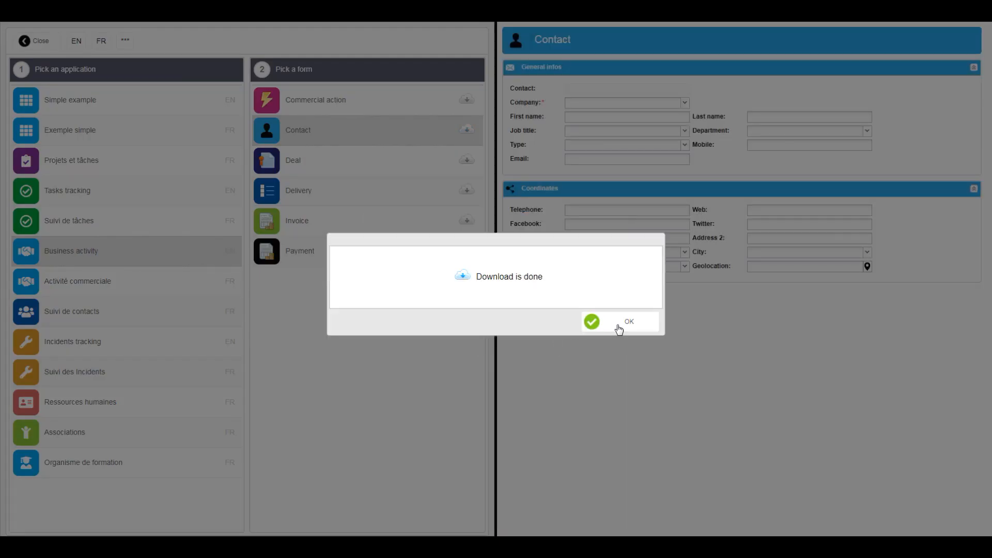
click(618, 330)
click(40, 40)
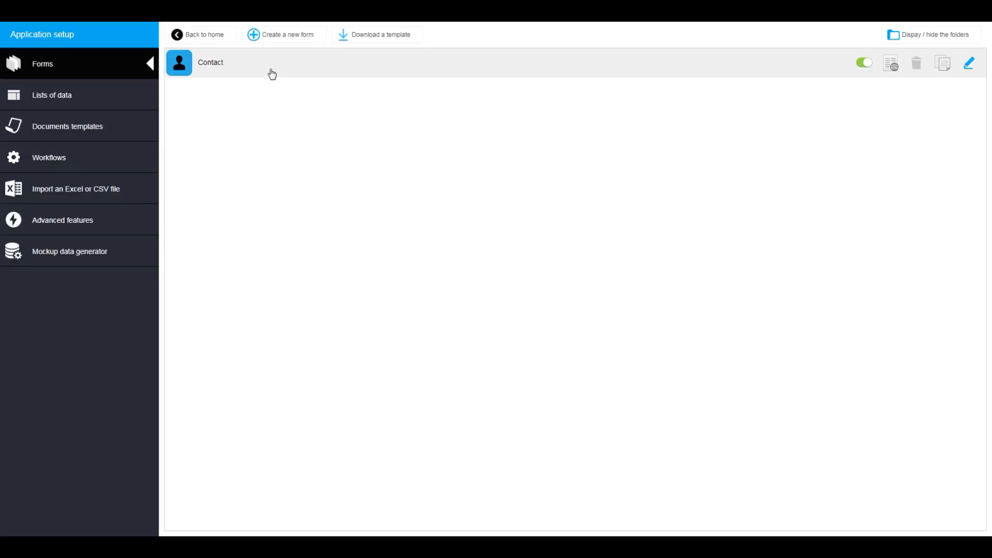
Generate sample data for every form of the application with the Mockup data generator
click(289, 64)
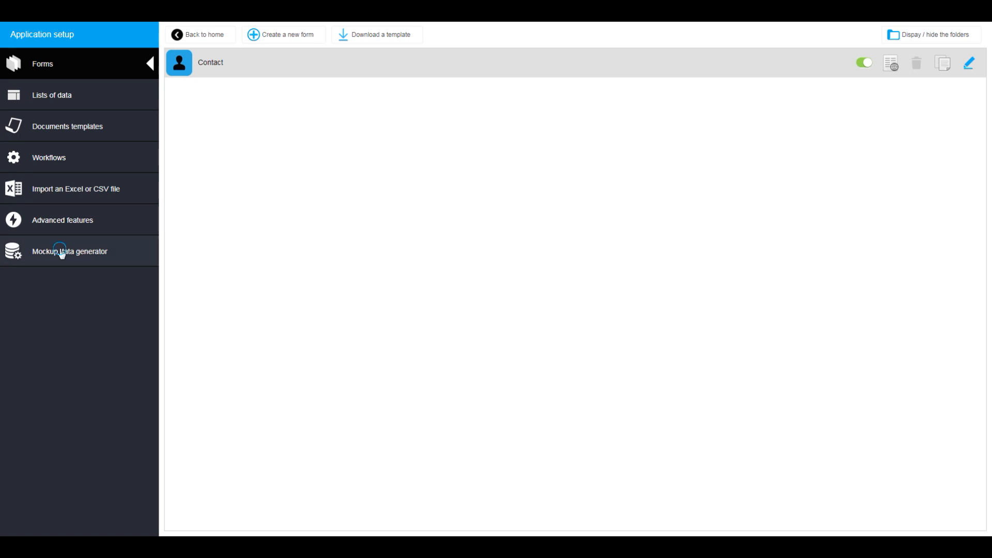
click(60, 252)
click(309, 38)
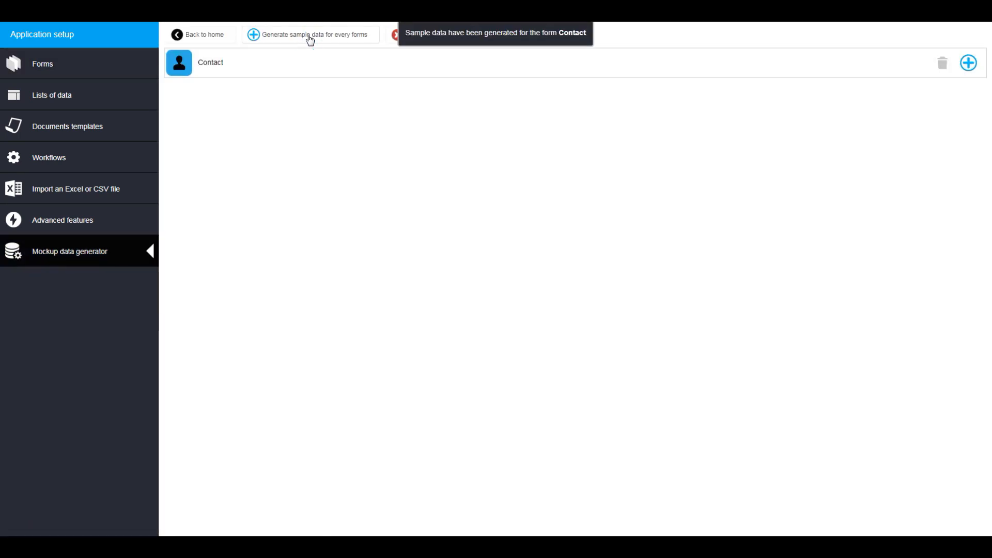
Return to the application's home, display the list of all contacts and open the first contact
click(194, 37)
click(50, 138)
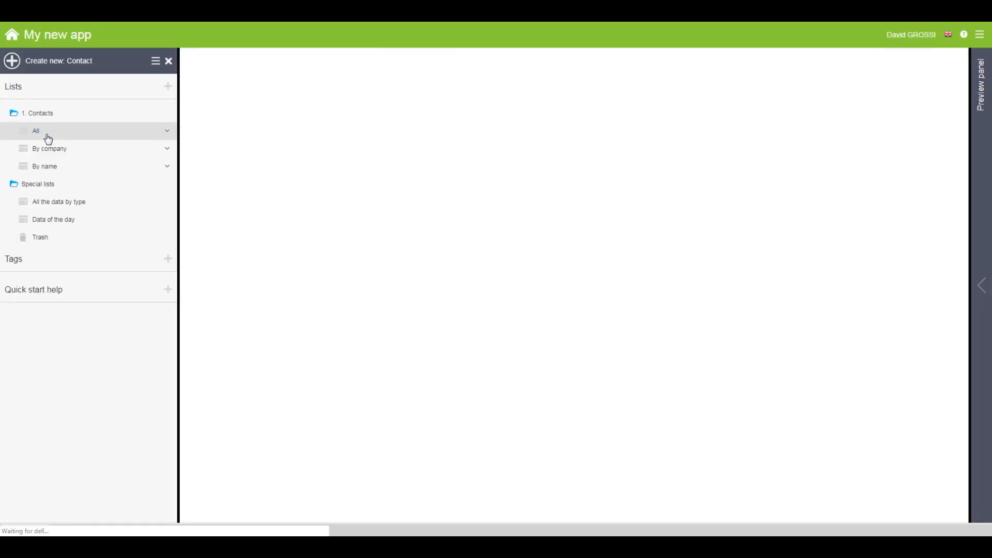
click(288, 110)
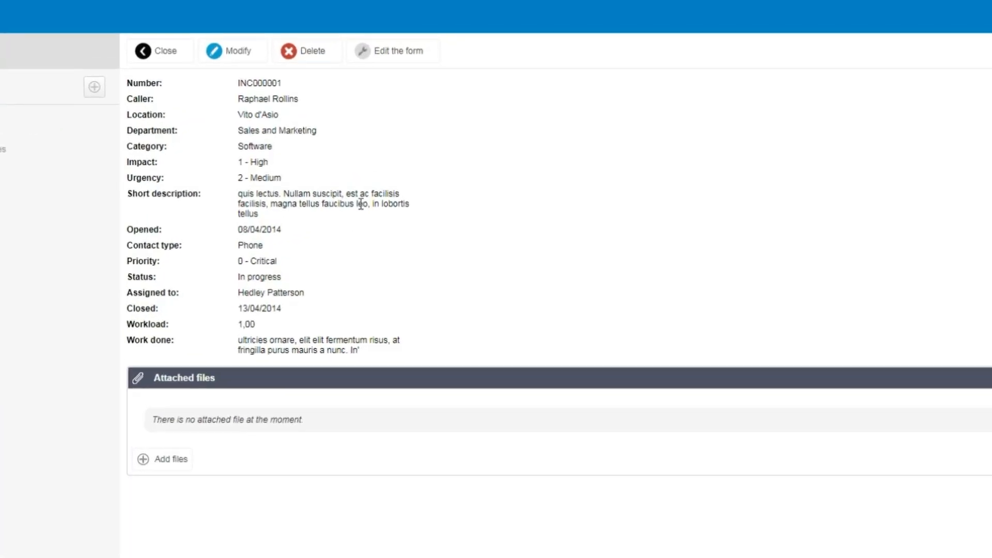
Add a "General infos" separation section with a clipboard icon above the Number field of the Incident form
click(408, 51)
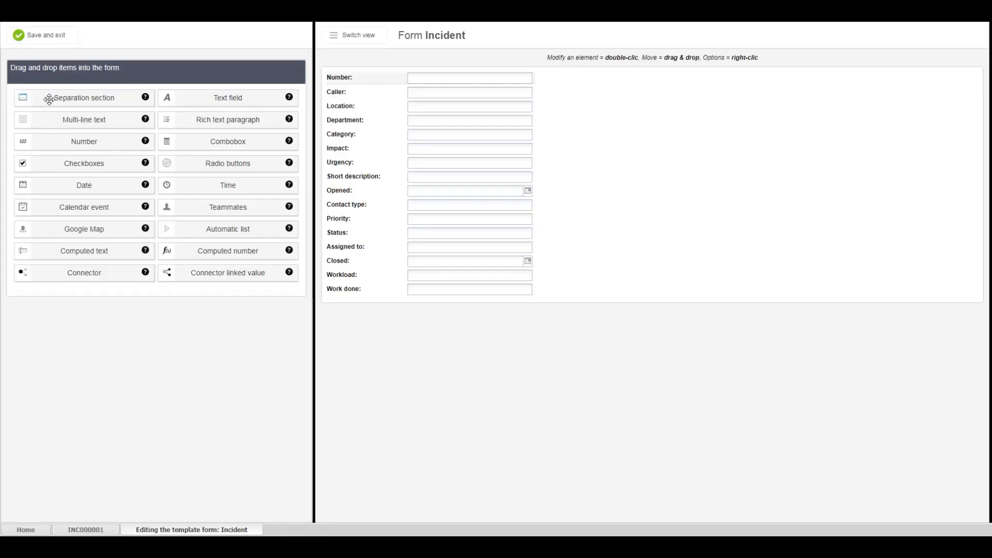
drag(49, 99, 361, 78)
text(General infos)
click(437, 246)
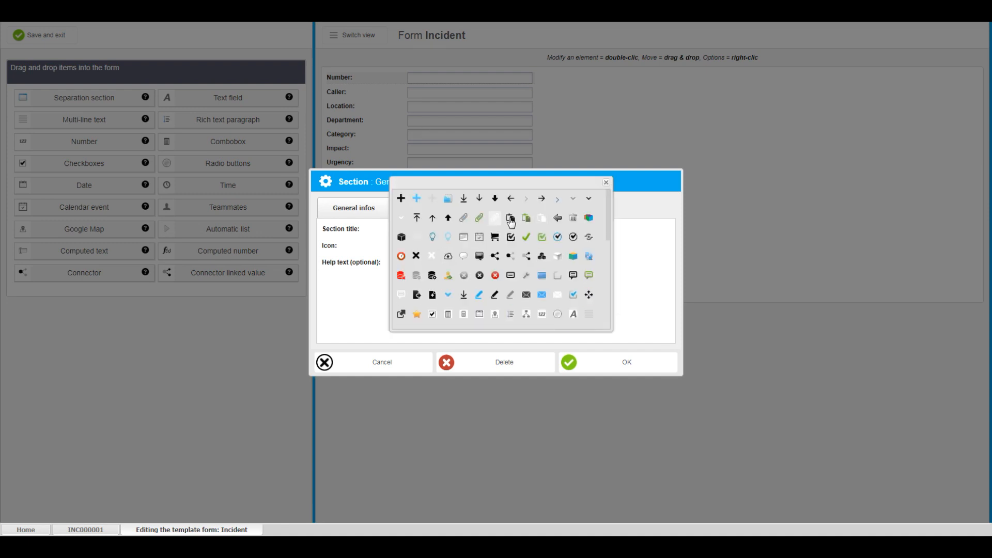
click(537, 220)
click(417, 208)
click(603, 360)
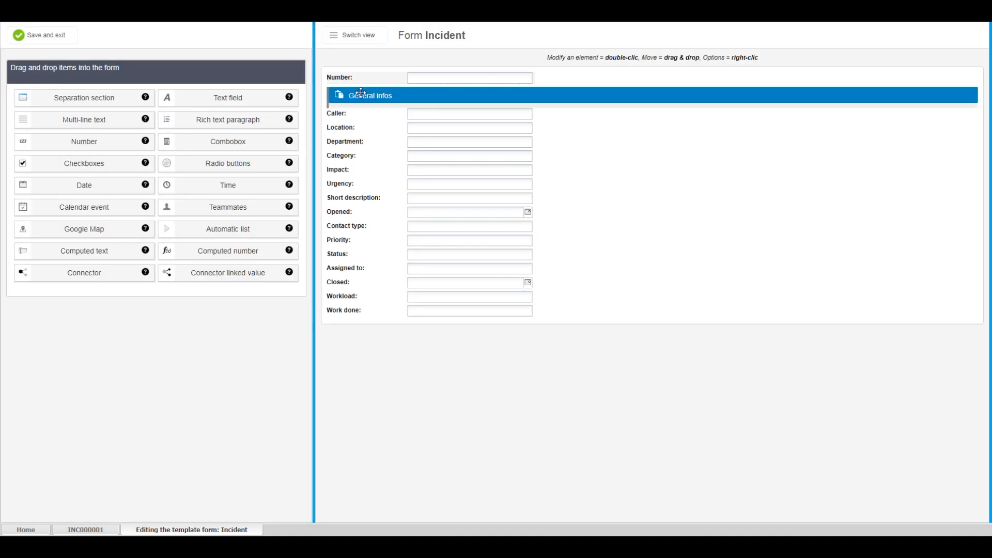
drag(362, 95, 356, 73)
Add a "Follow up" separation section between the Short description and Opened fields
drag(75, 96, 385, 239)
text(Fo)
click(621, 366)
drag(342, 210, 356, 235)
Change the Short description field to multi-line text and widen it
right_click(416, 197)
click(496, 208)
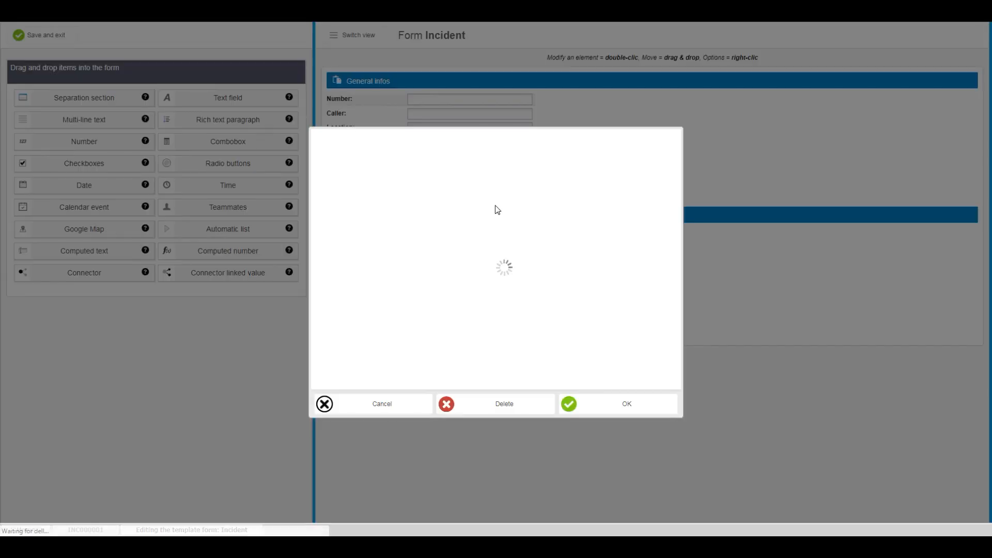
click(577, 201)
click(563, 221)
click(392, 168)
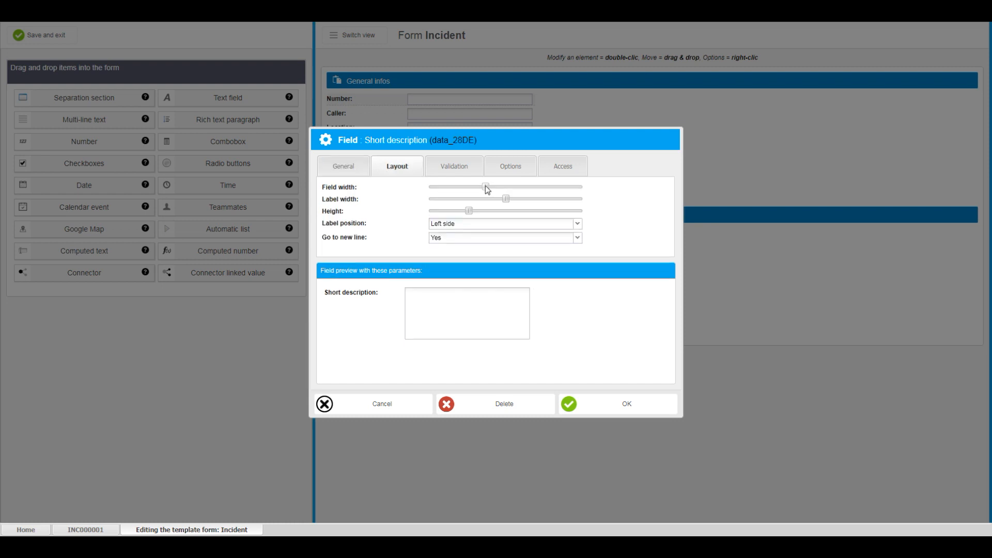
click(606, 406)
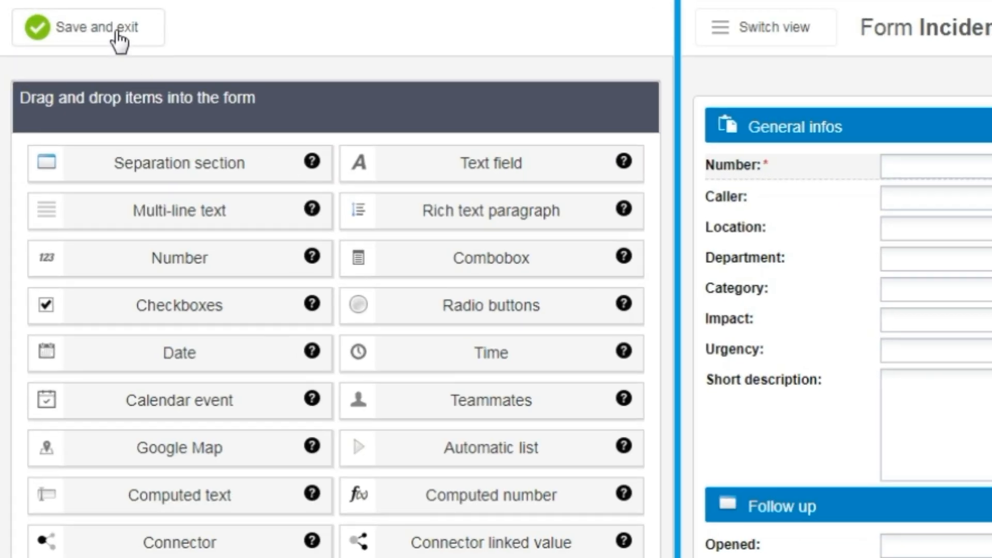
Save the Incident form layout, and save and close record INC000001 after checking its Department options
click(118, 32)
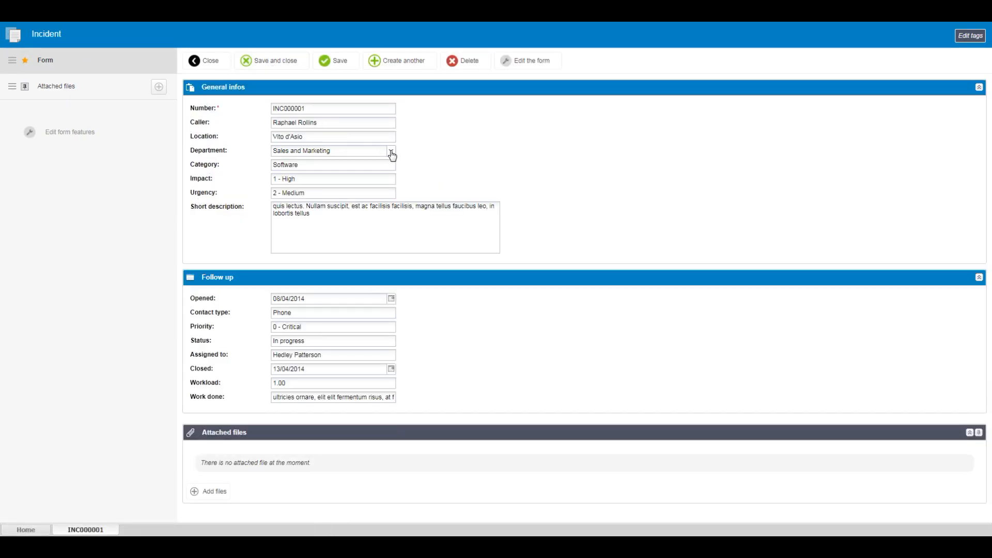
click(391, 152)
click(464, 171)
click(293, 81)
click(294, 83)
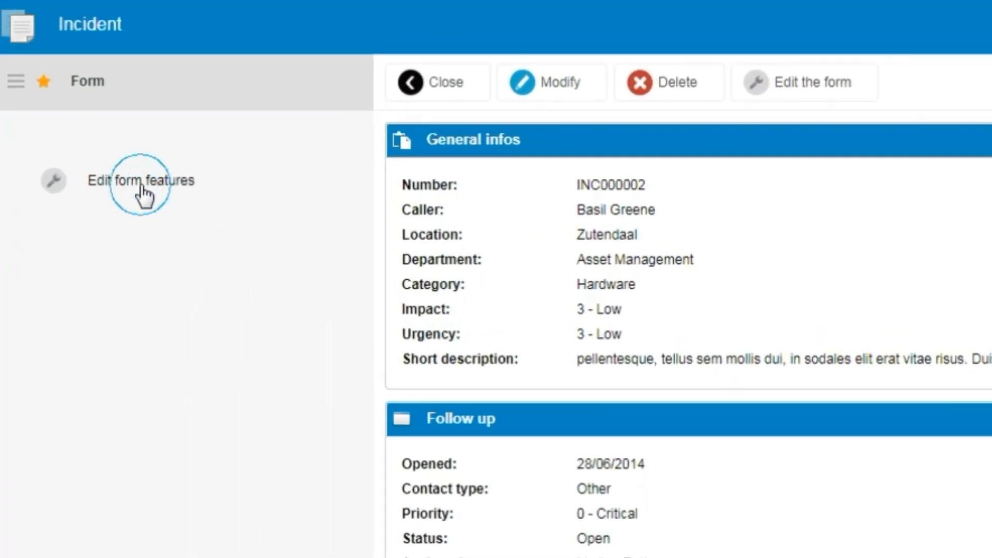
Enable the Attached files, Comments and Actions history features for the Incident form and save it
click(140, 186)
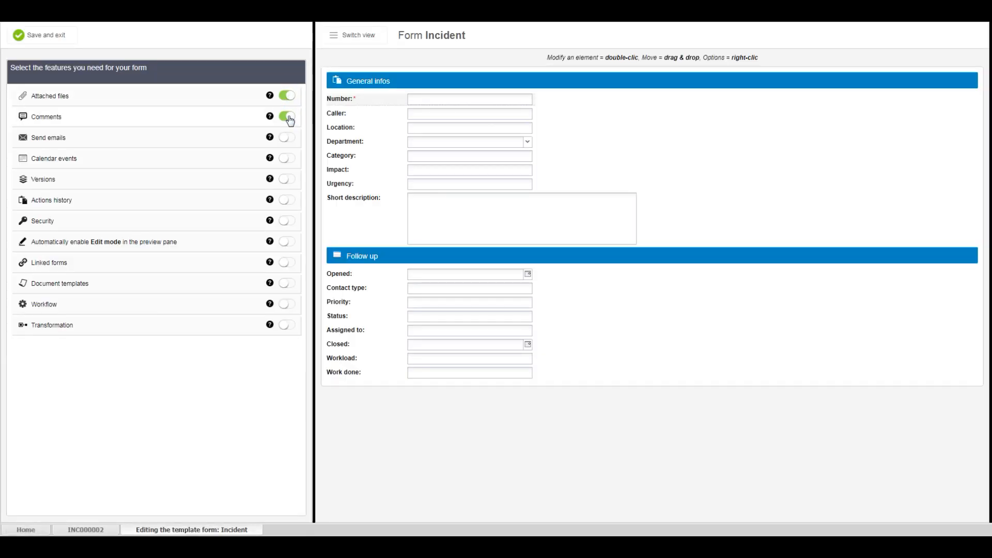
click(47, 35)
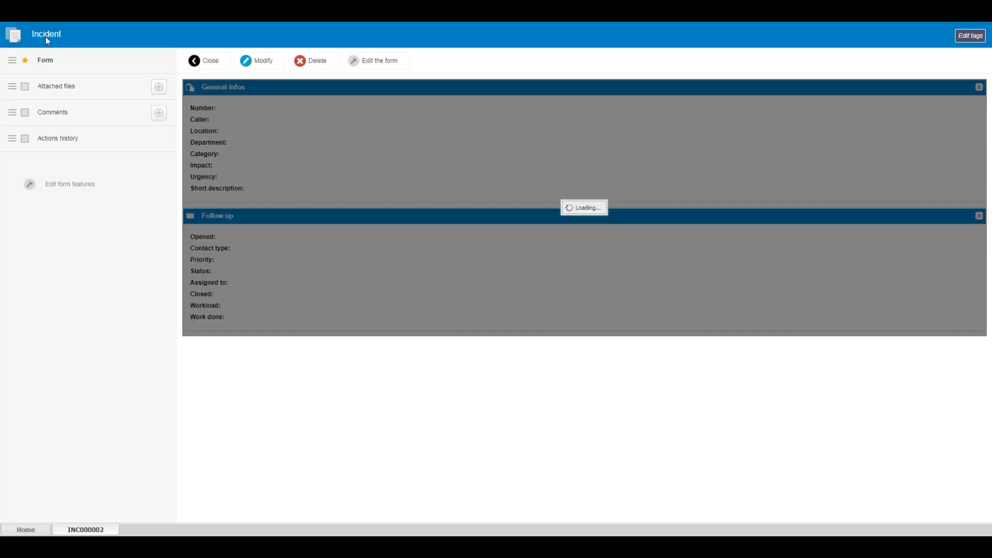
Add the comments "My comment!" and "My other comment!" to incident INC000002 and open its actions history
scroll(990, 172, down, 1)
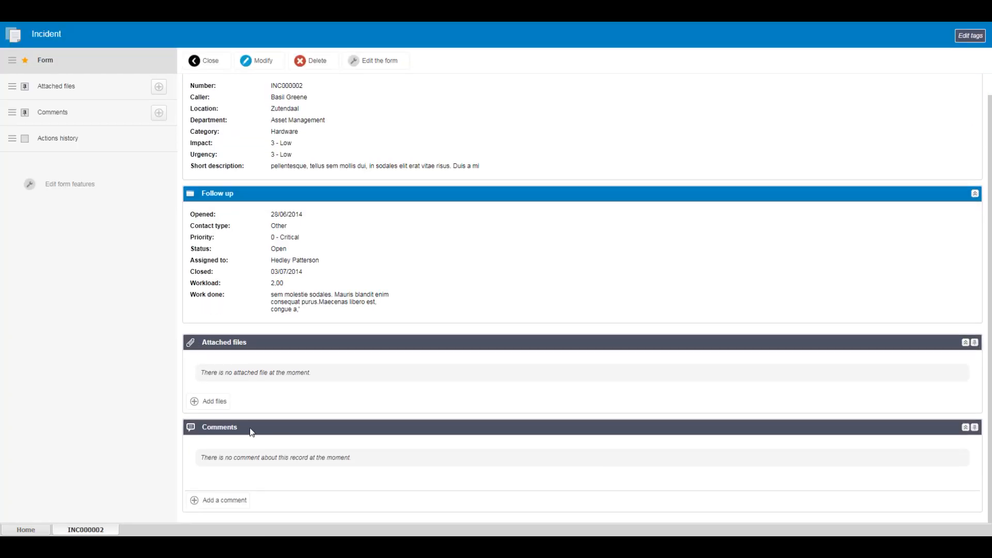
click(221, 501)
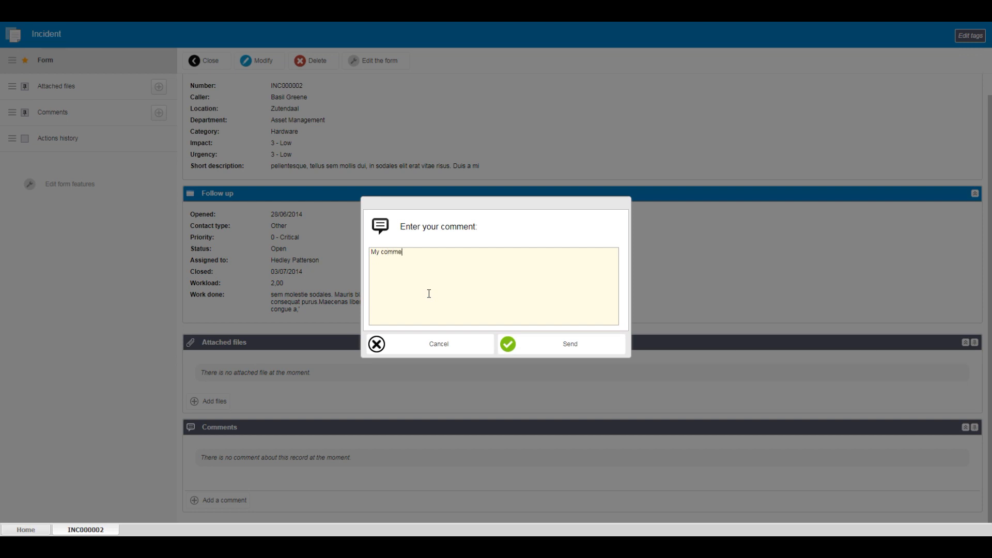
click(550, 344)
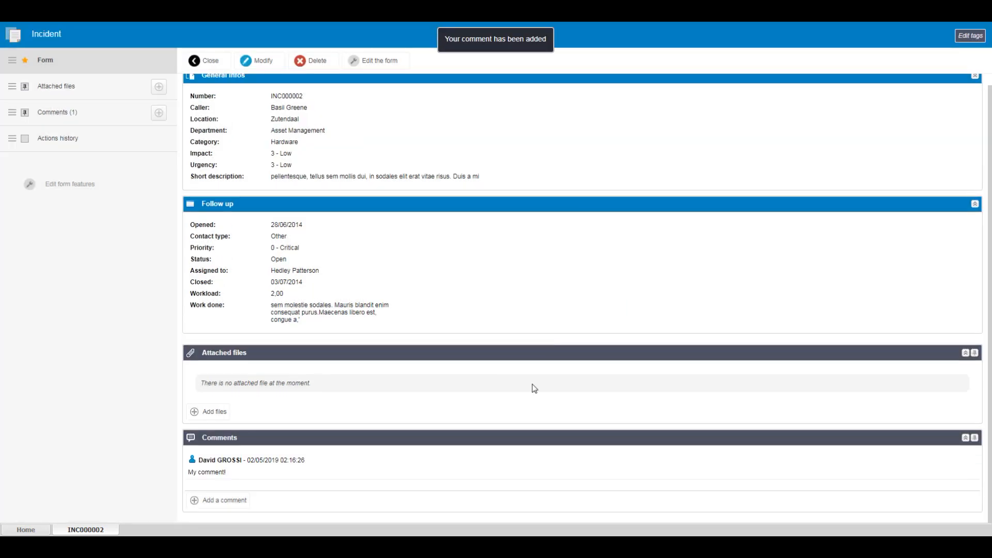
click(209, 500)
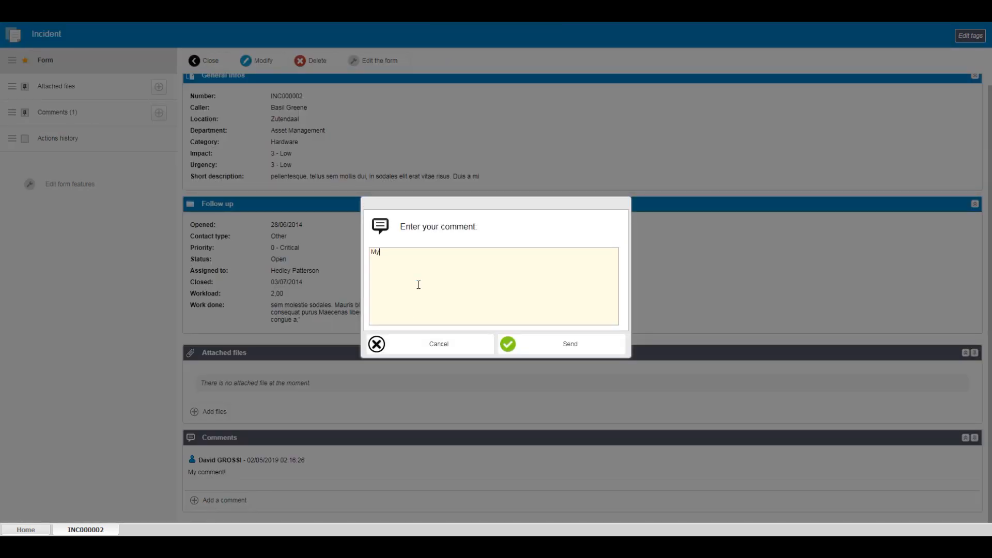
click(545, 356)
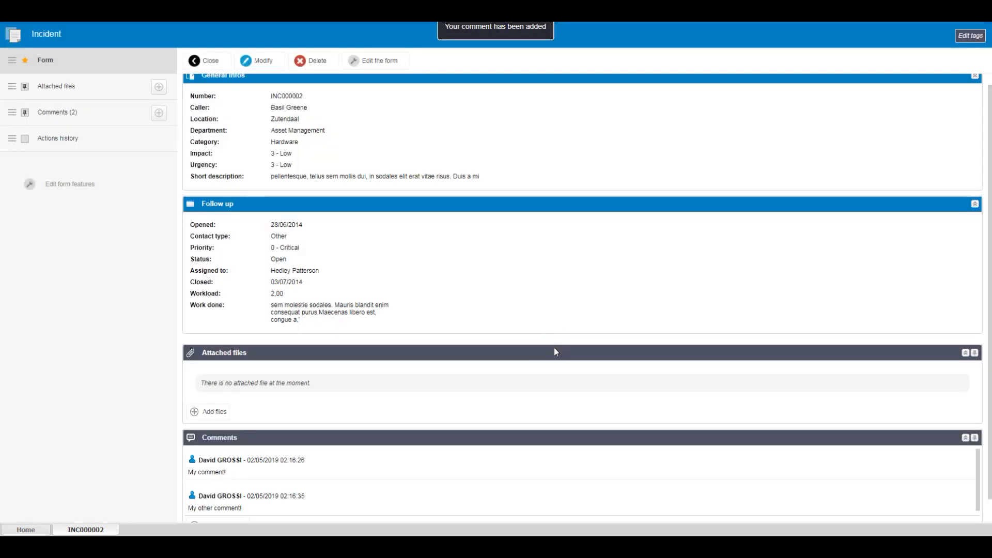
scroll(988, 401, down, 1)
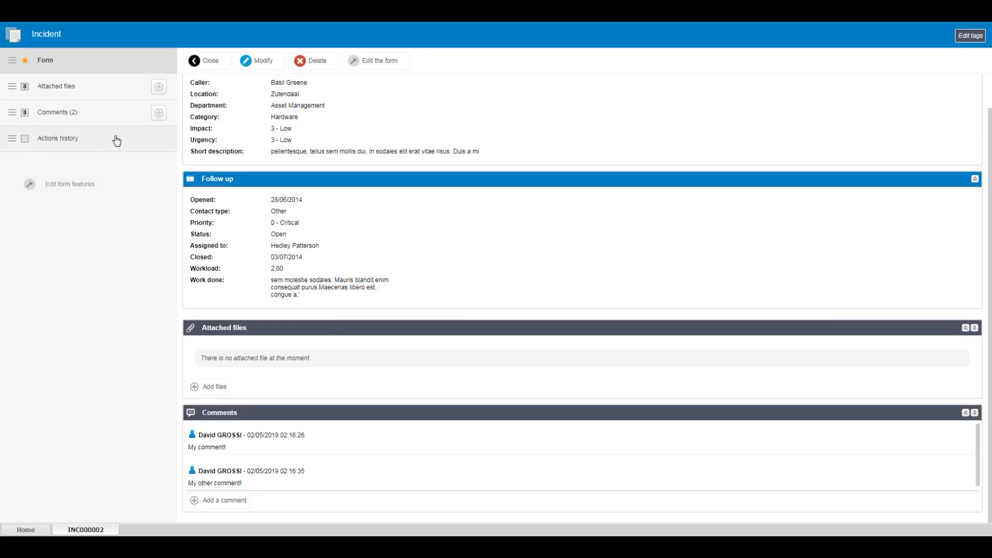
click(117, 141)
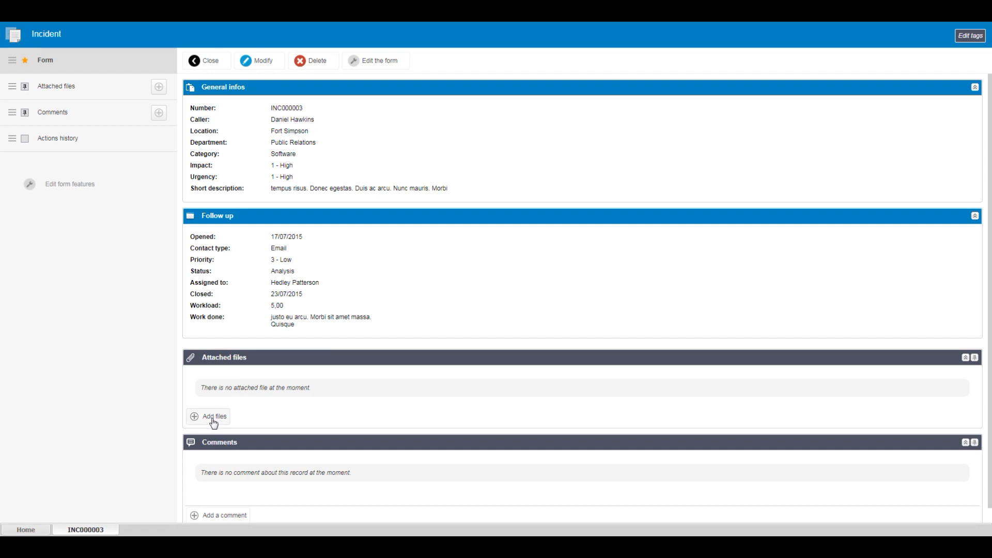
Attach Proposal.pdf and SolarGreen - Contract - 201401.pdf to incident INC000003
click(213, 419)
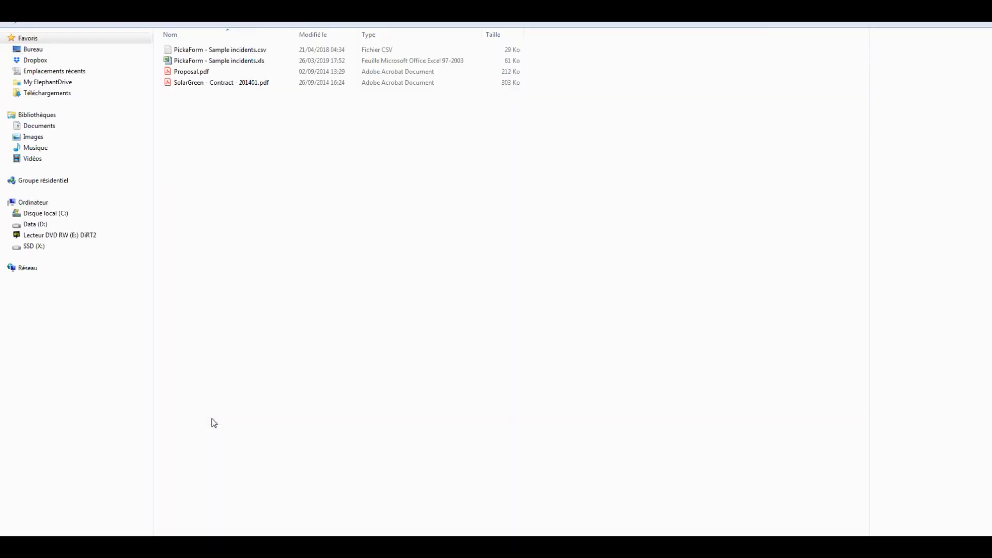
double_click(193, 82)
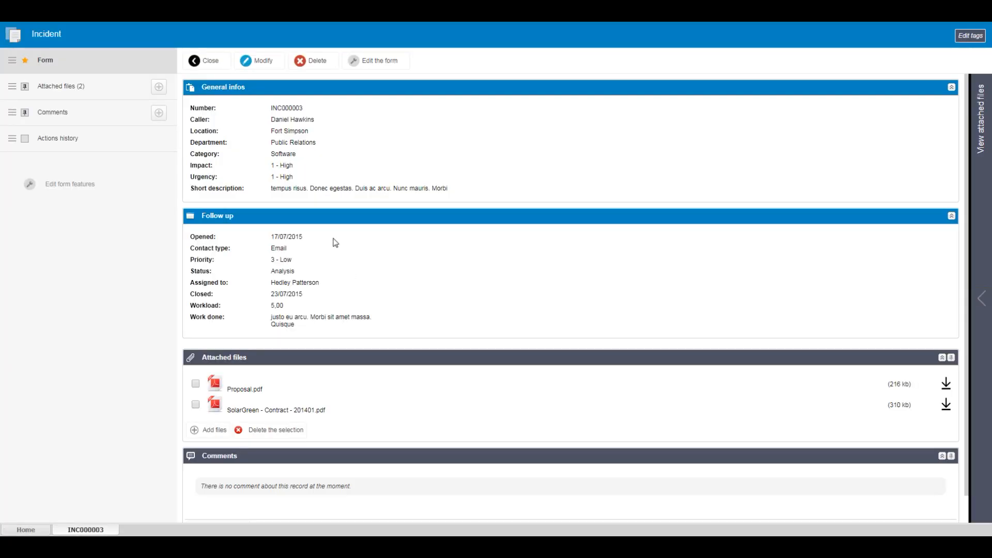
Preview SolarGreen - Contract - 201401.pdf in a widened preview panel, fit it to the panel and read through it
click(235, 409)
drag(726, 277, 537, 320)
click(954, 433)
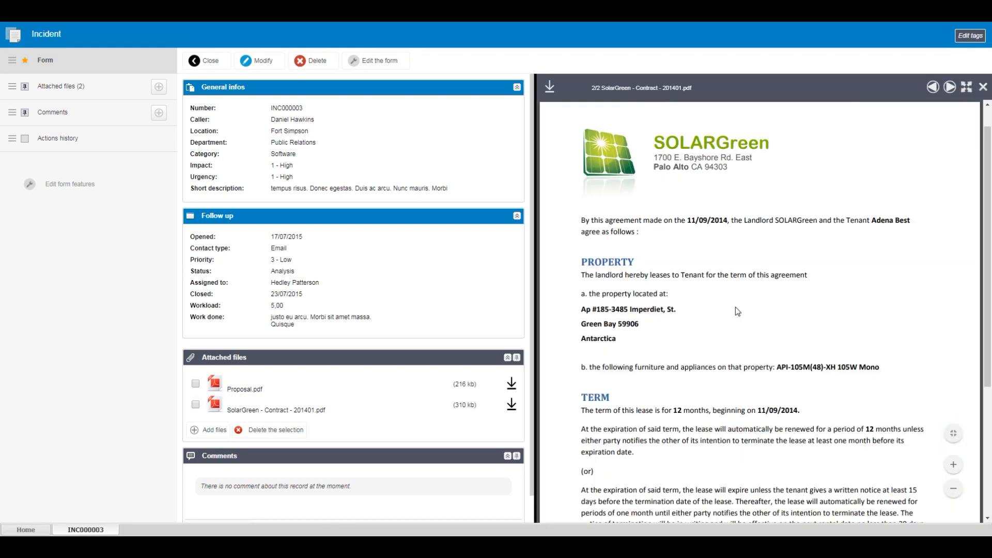
drag(989, 225, 986, 203)
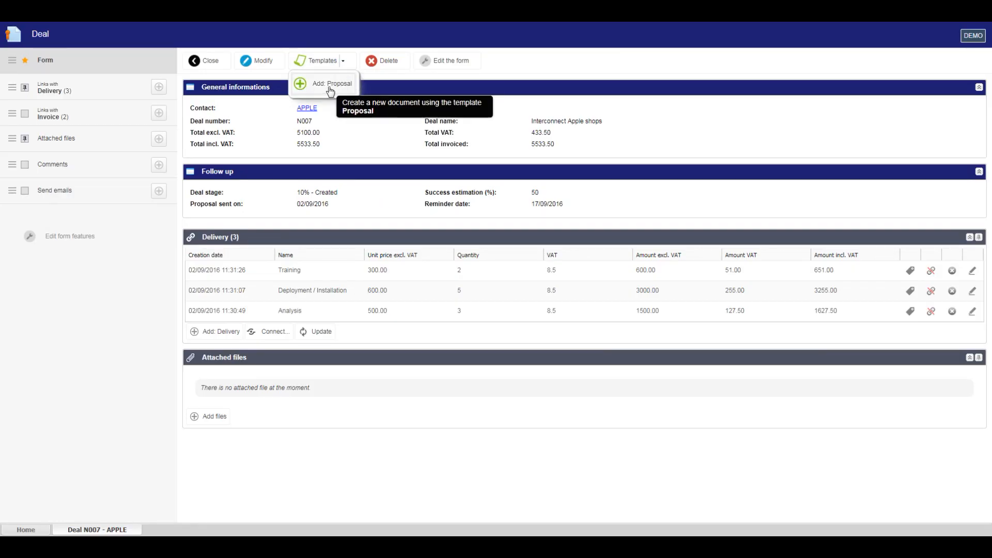
Generate a document from the Proposal template on deal N007 and preview it in a widened panel fitted to the page
click(326, 89)
click(630, 300)
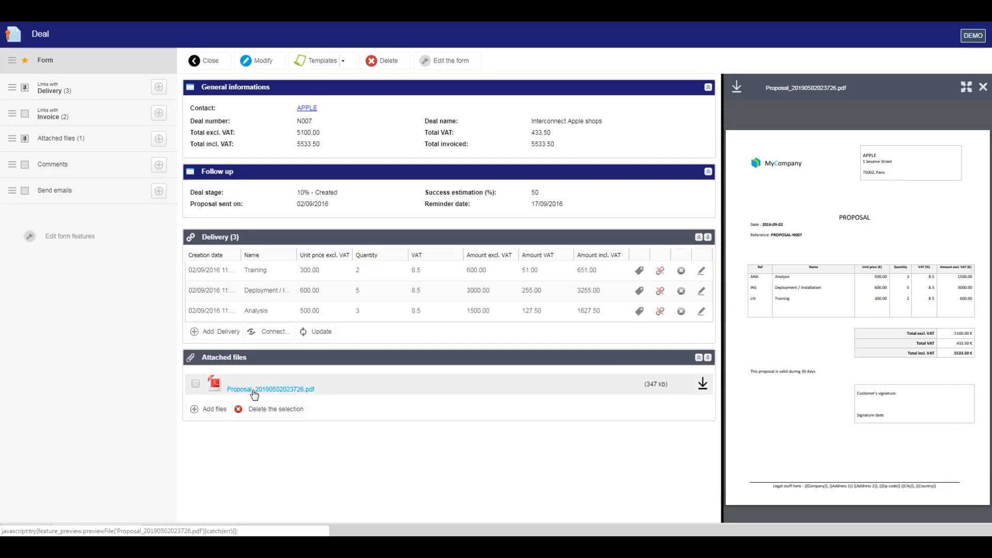
drag(723, 326, 522, 326)
click(953, 433)
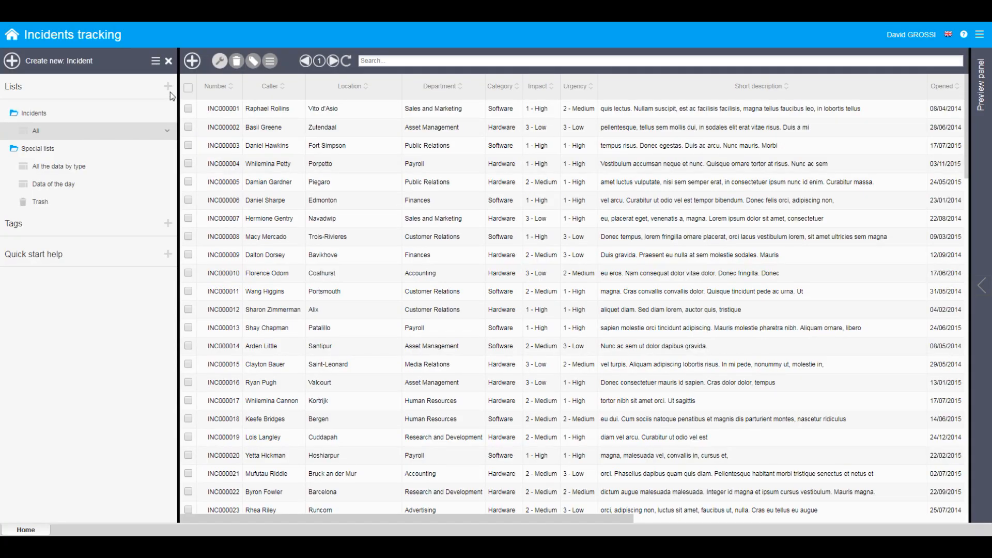
Create the list "By department" in the Incidents folder from the Incident form, with columns Department, Number, Caller, Location, Priority and Status
click(168, 88)
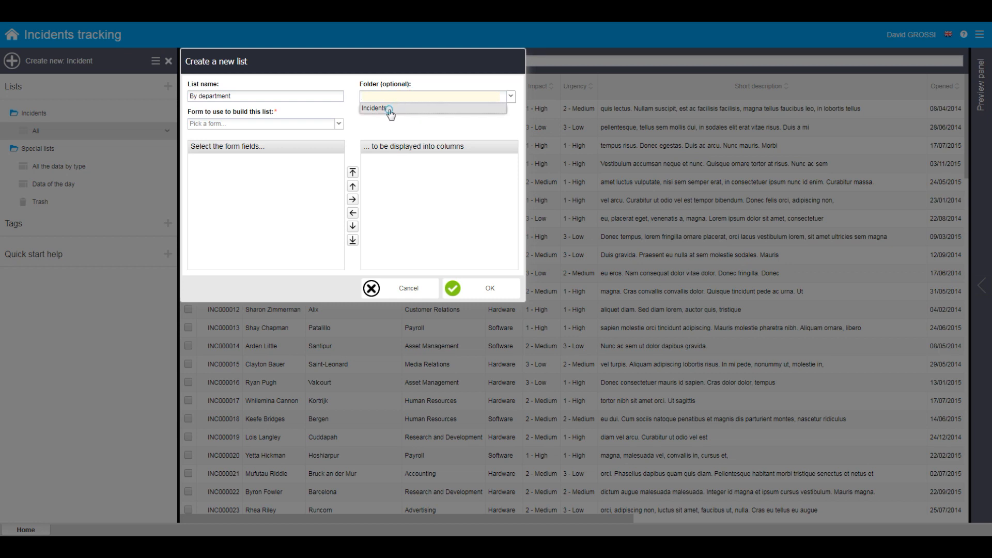
click(208, 136)
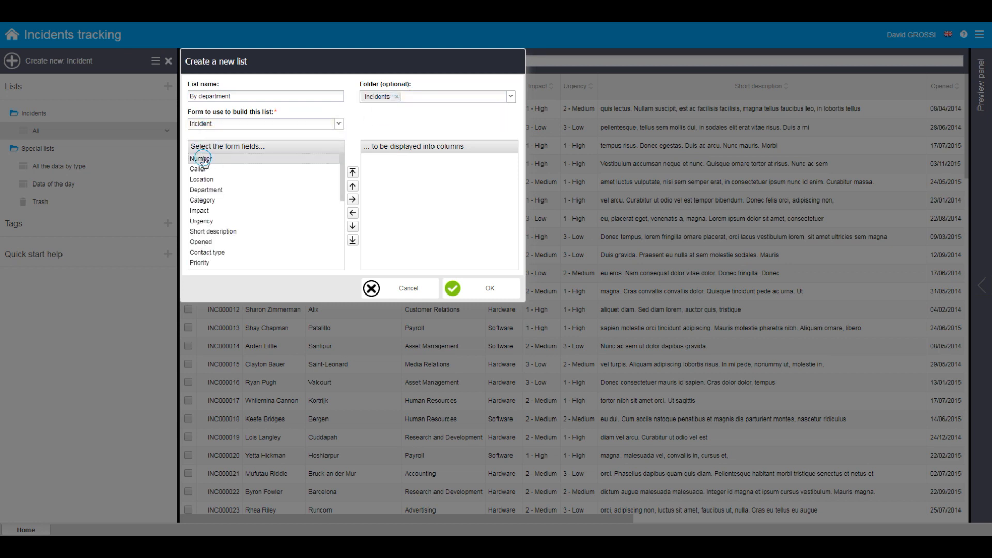
drag(375, 159, 376, 160)
drag(214, 160, 377, 160)
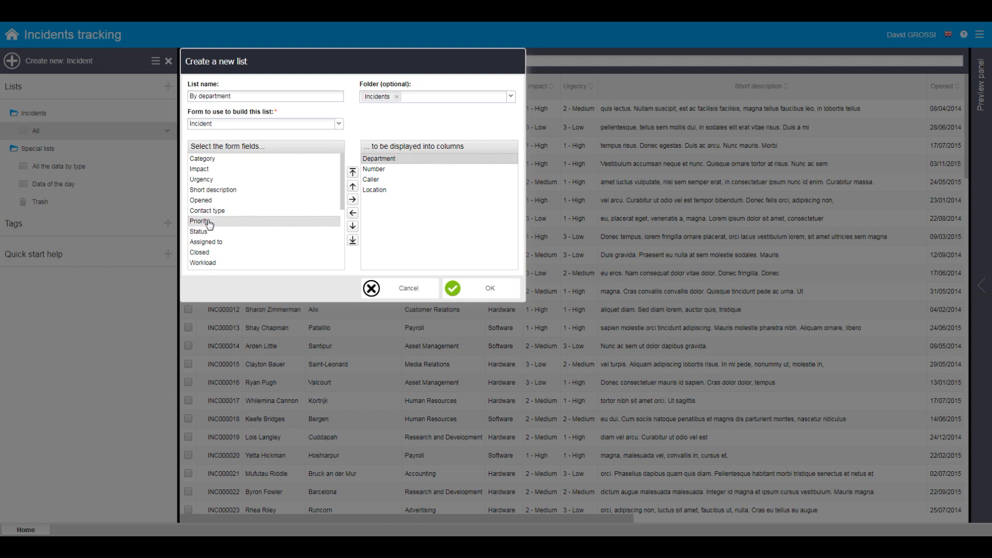
drag(409, 213, 408, 204)
drag(231, 222, 382, 218)
drag(212, 262, 414, 222)
click(476, 287)
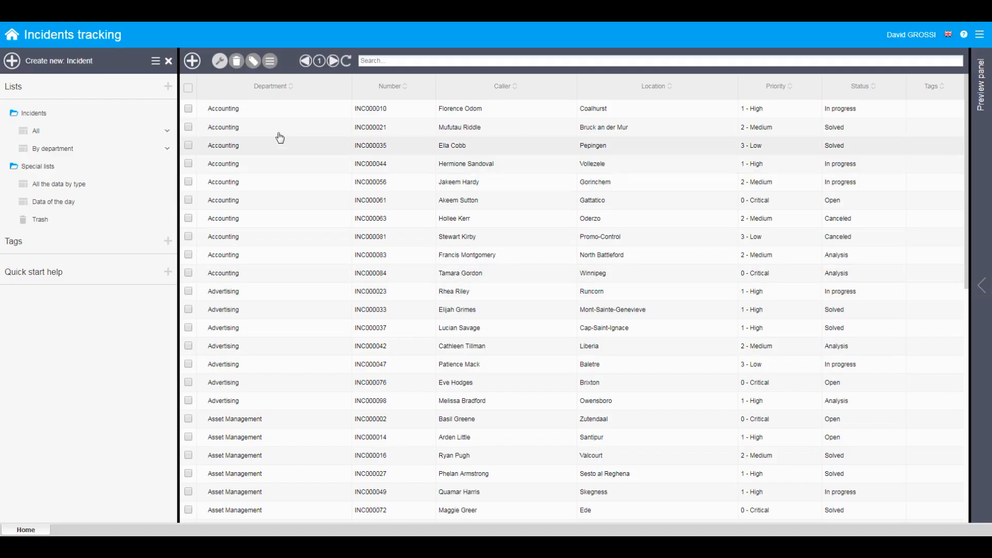
Sort and group the By department list by its Department column and format that column in bold blue text
click(220, 60)
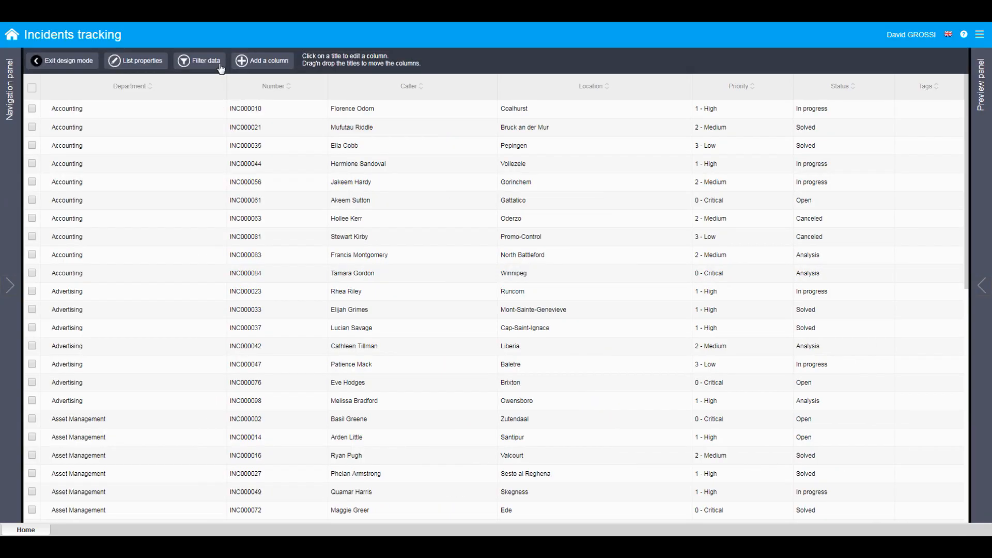
click(188, 85)
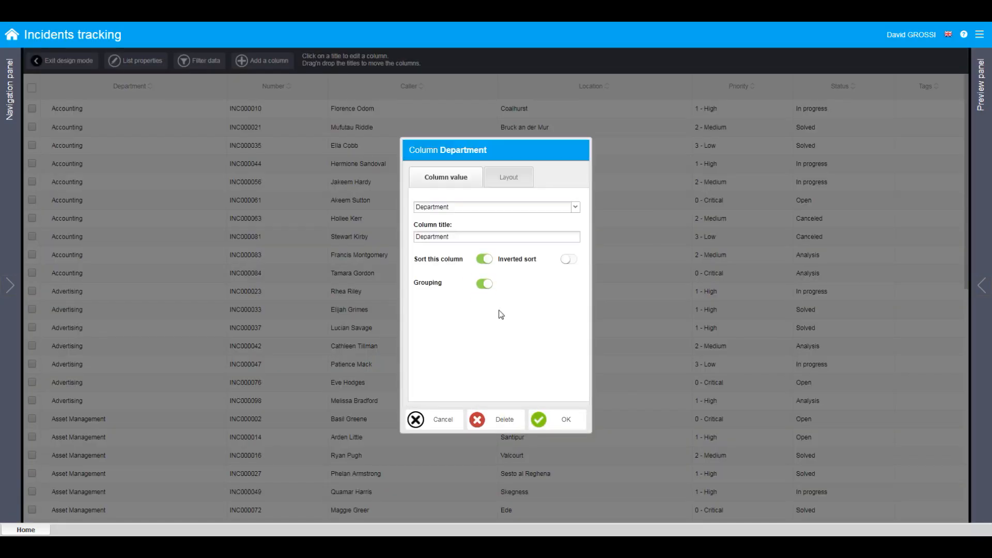
click(509, 177)
click(473, 217)
click(467, 236)
click(500, 246)
click(462, 267)
click(552, 425)
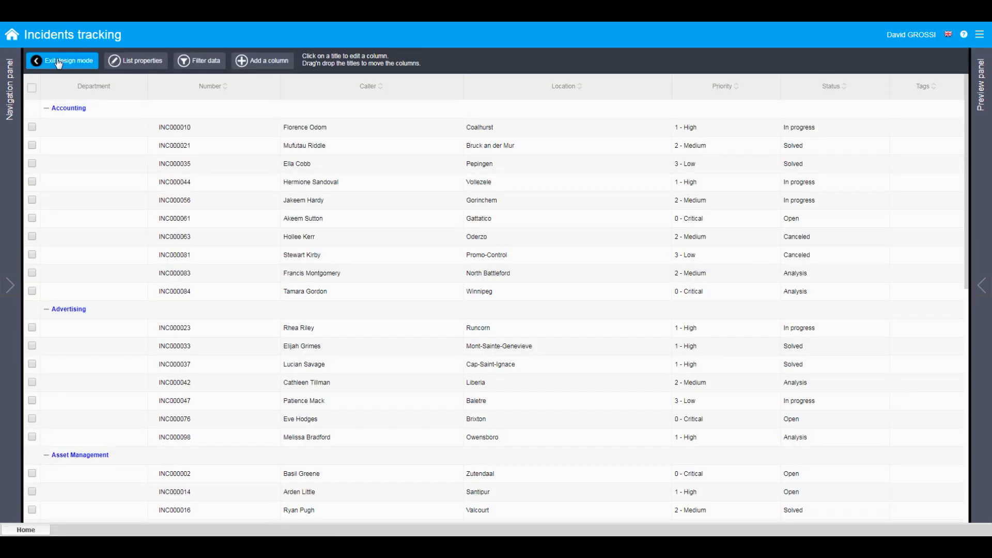
Collapse all department groups in the By department list and expand individual groups such as Accounting
click(360, 60)
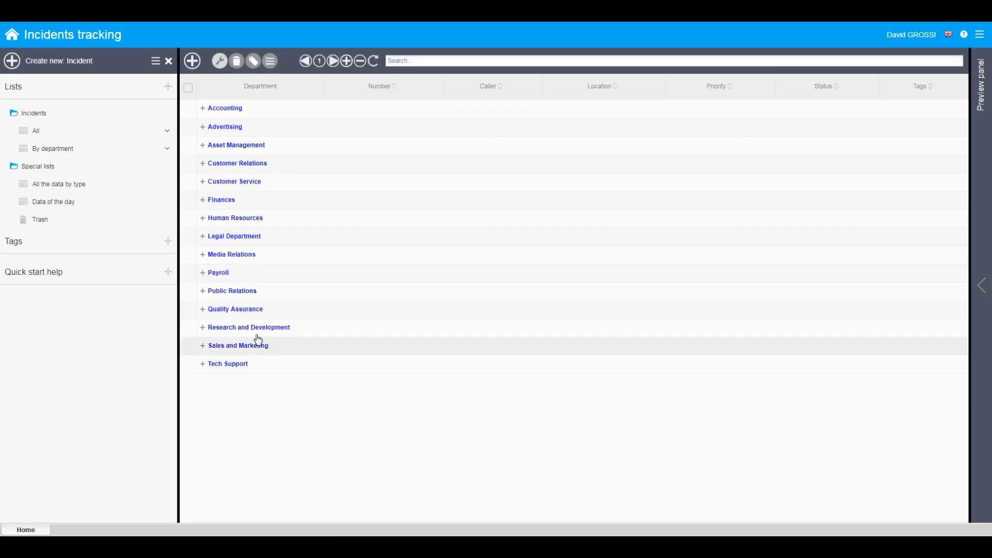
click(255, 110)
click(282, 327)
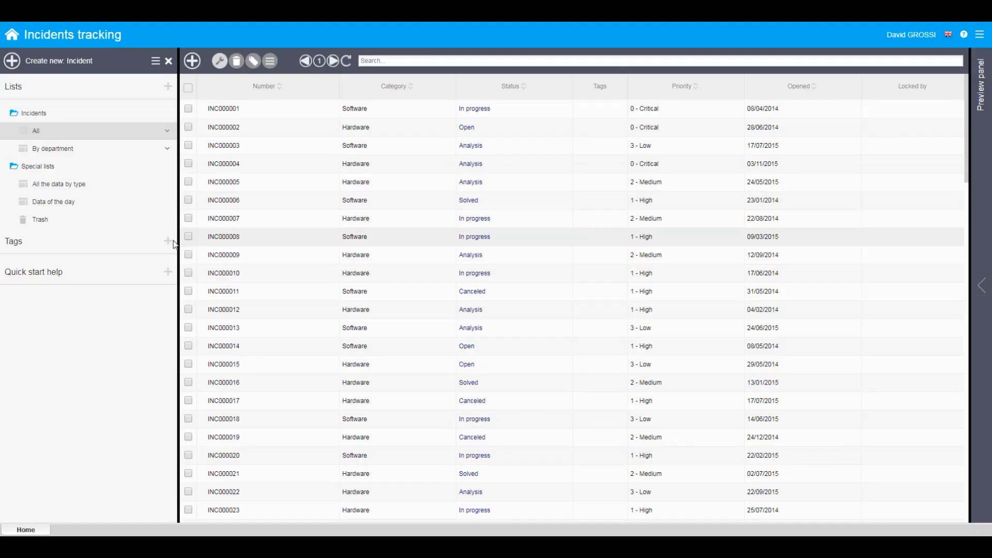
Create a red tag named URGENT and a green tag named IMPORTANT
click(168, 241)
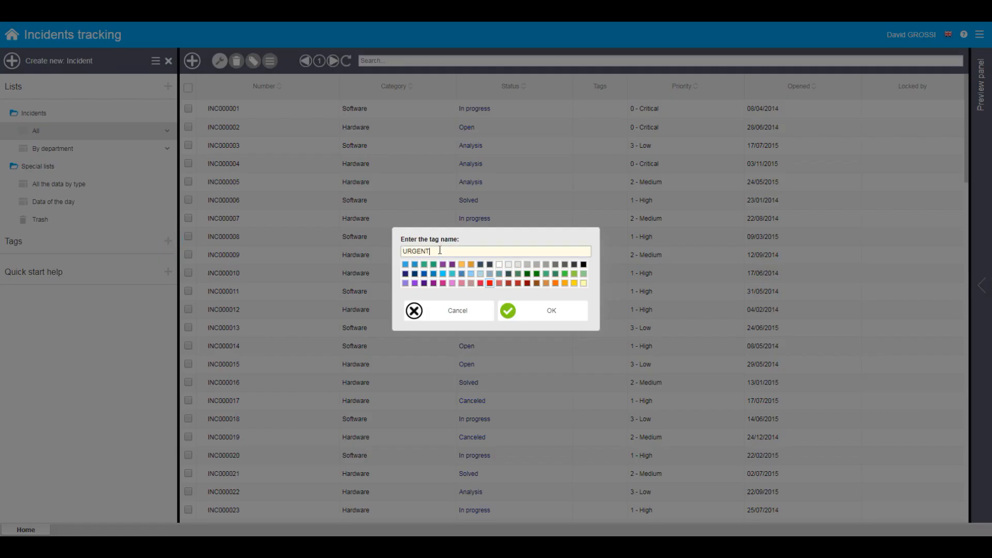
click(534, 316)
click(168, 241)
click(575, 274)
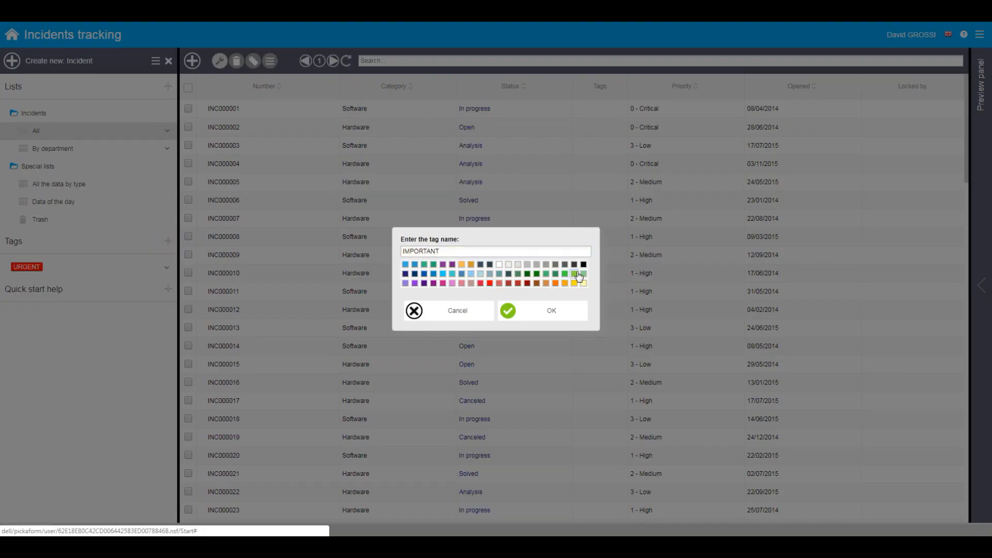
click(533, 314)
Add the URGENT tag to incidents INC000001, INC000002, INC000005, INC000007 and INC000011
click(189, 109)
click(188, 127)
click(188, 182)
click(188, 218)
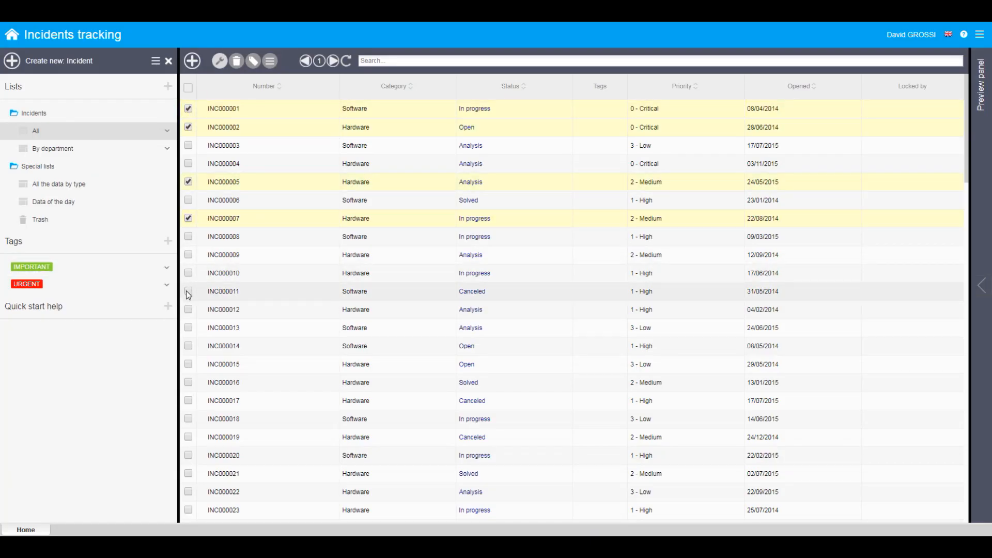
click(188, 291)
click(254, 62)
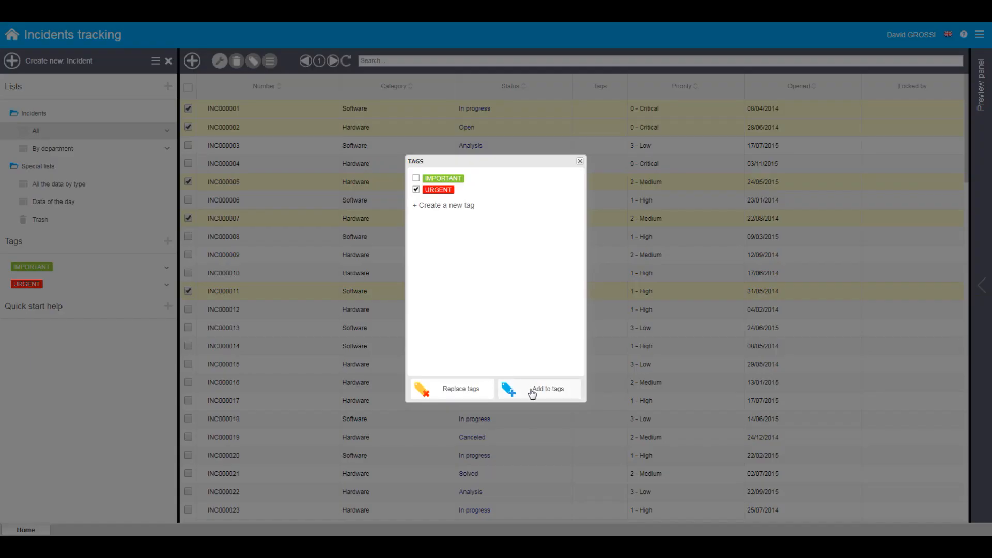
click(533, 393)
Add the IMPORTANT tag to incidents INC000001, INC000003, INC000006, INC000009, INC000011 and INC000012, and list the records of each tag
click(188, 88)
click(188, 109)
click(188, 145)
click(188, 200)
click(188, 255)
click(188, 291)
click(188, 309)
click(254, 60)
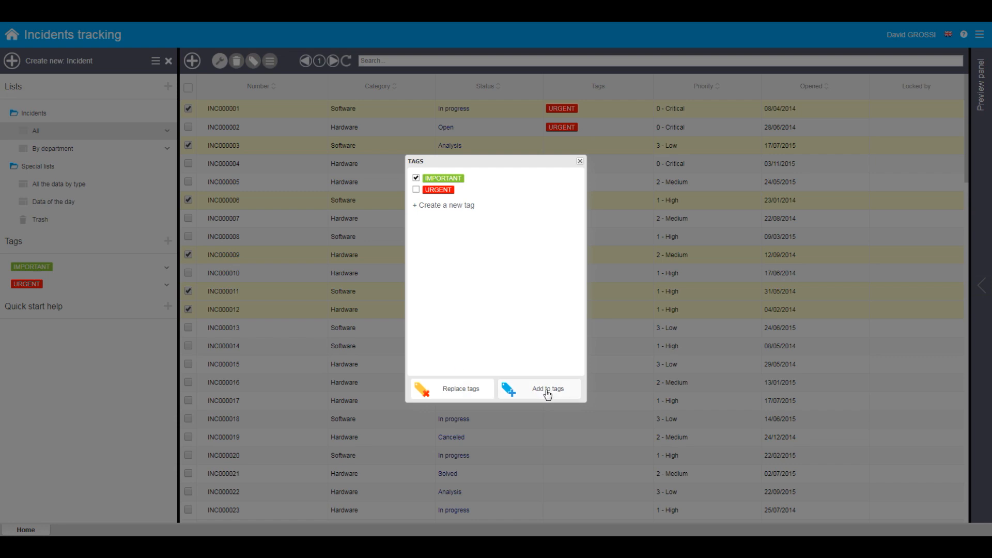
click(547, 393)
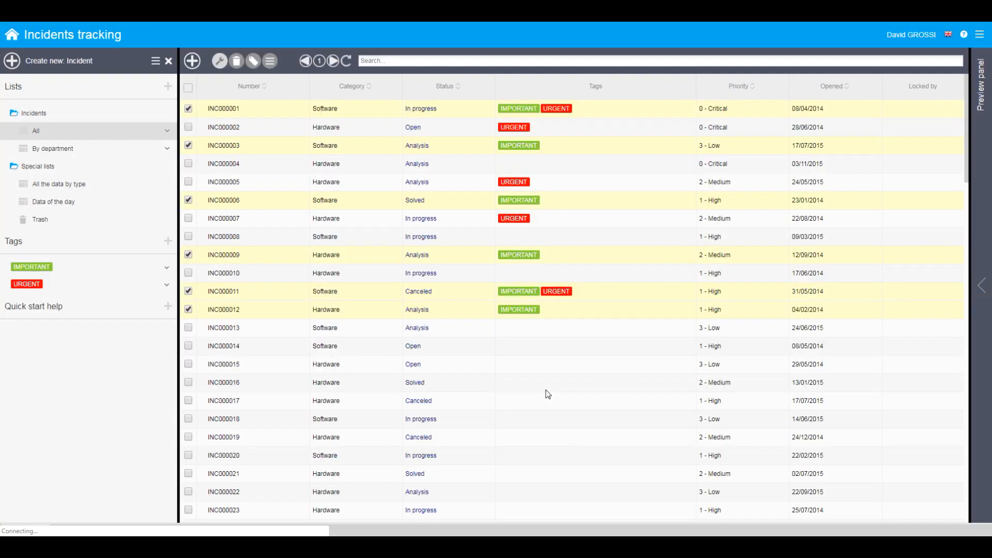
click(86, 268)
click(84, 289)
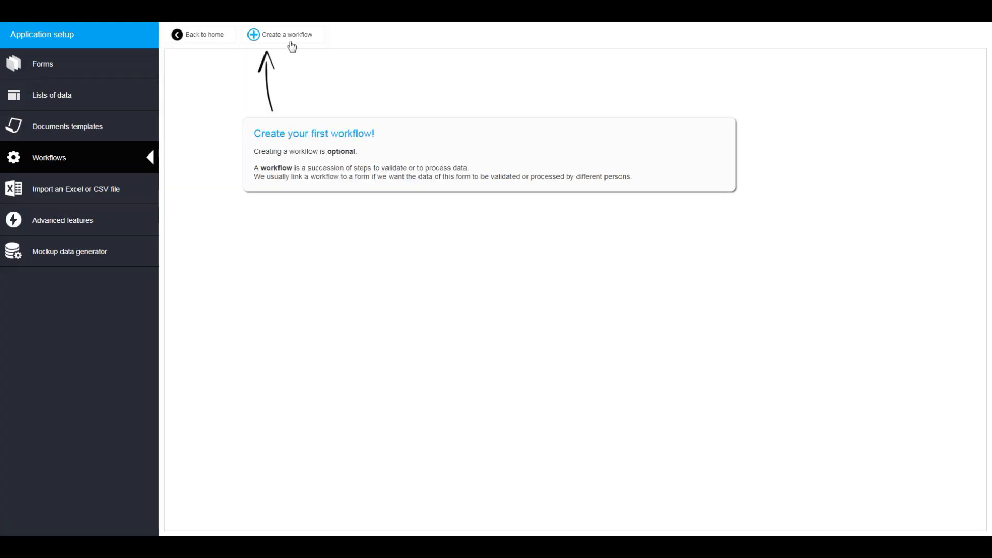
Create the Incident tracking workflow with a starting step Incident definition, instructions beginning "At this step, please:" and the workflow initiator as actor
click(291, 45)
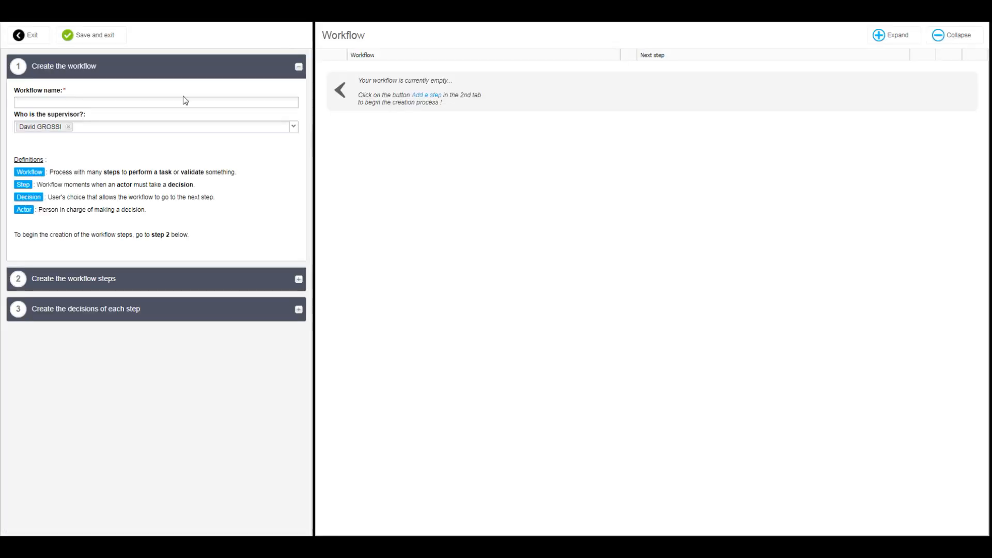
click(84, 281)
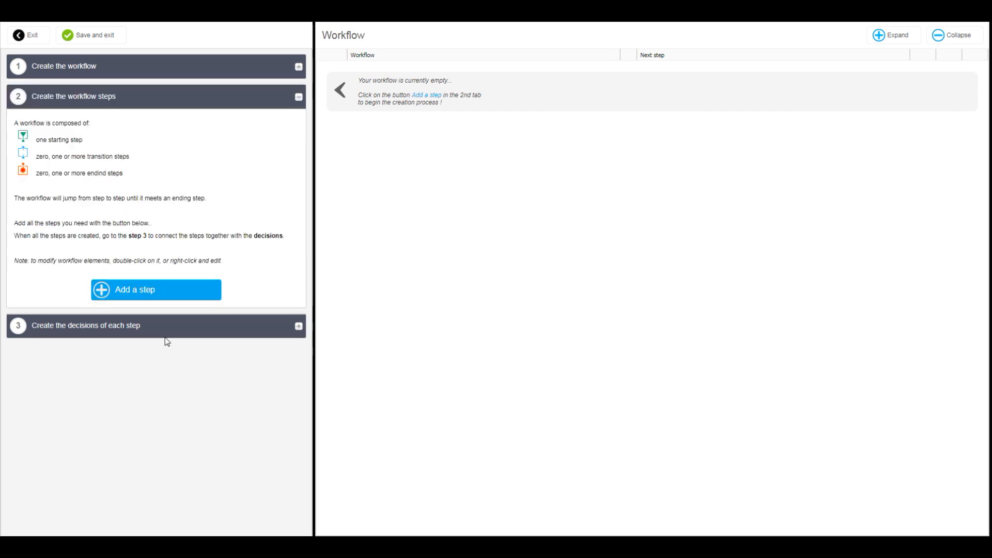
click(153, 289)
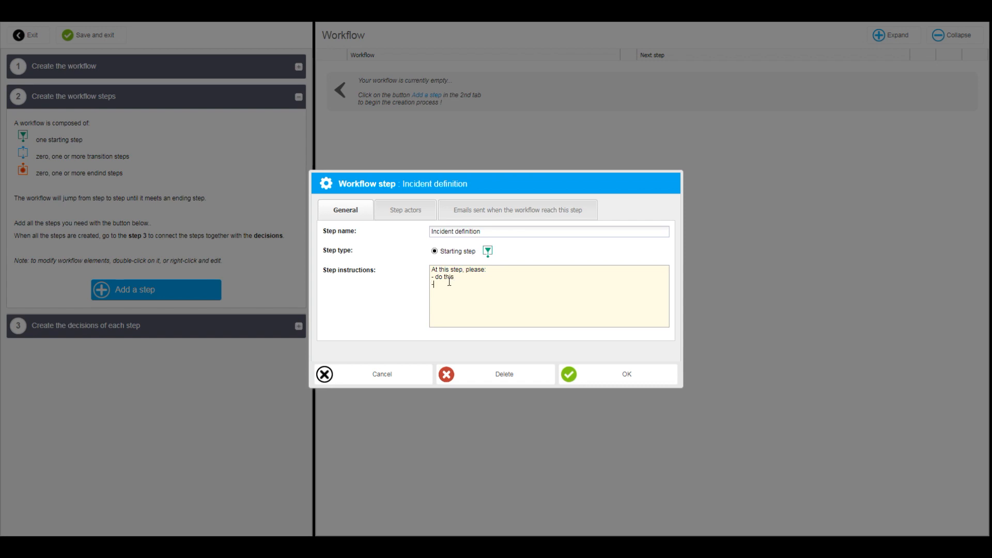
click(406, 210)
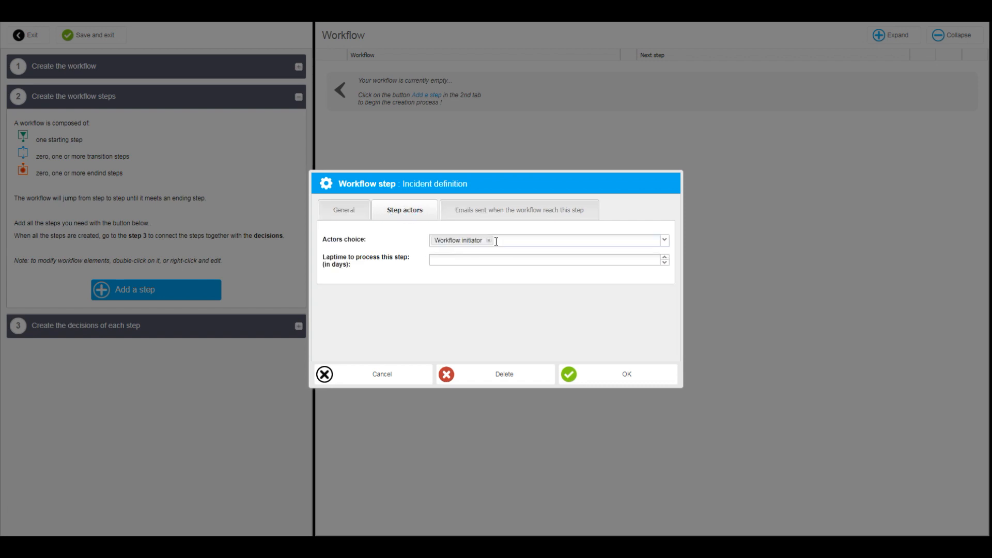
click(616, 377)
Add a transition step named Analysis to the workflow, setting its actors and processing time and sending an email to the step owners
right_click(404, 71)
click(441, 80)
click(460, 233)
text(Analysis)
click(411, 211)
click(459, 240)
click(458, 272)
click(449, 258)
click(489, 219)
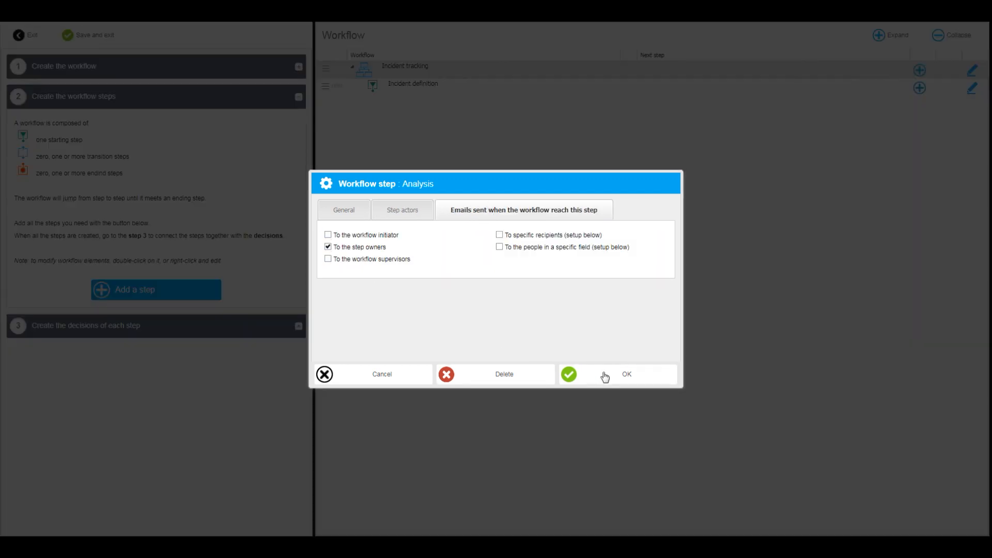
click(604, 374)
Add a transition step named Escalation and an ending step named Incident solved to the Incident tracking workflow
right_click(456, 66)
click(479, 73)
text(Escalation)
click(611, 374)
right_click(456, 66)
click(455, 73)
click(434, 263)
click(611, 374)
Add an ending step named Incident canceled that sends an email to the workflow initiator
right_click(456, 66)
click(455, 73)
text(Incident)
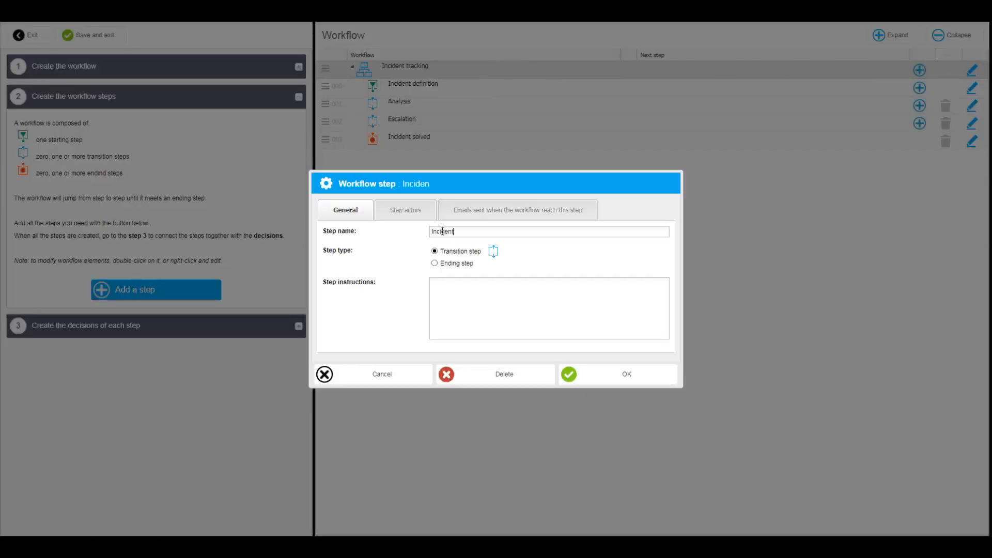
text( canceled)
click(434, 263)
click(518, 220)
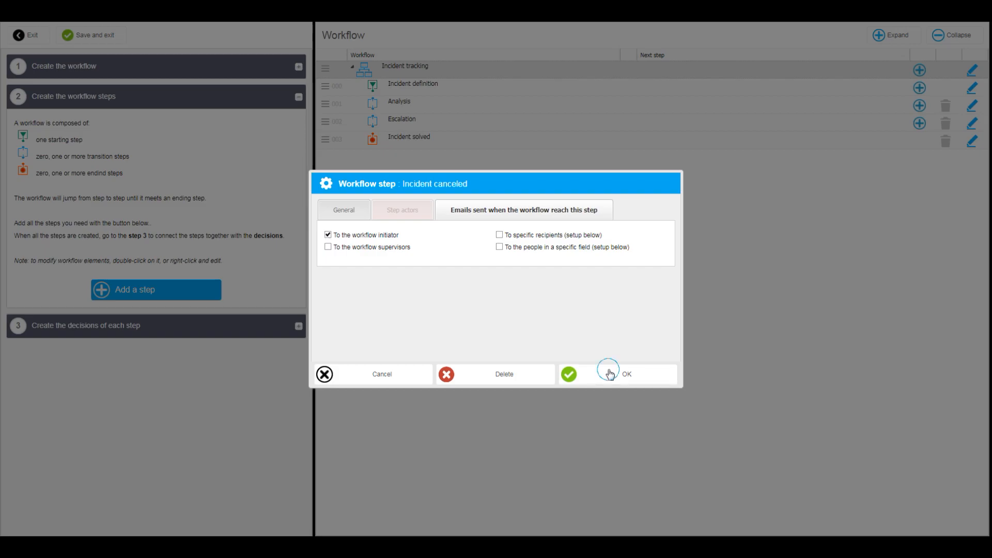
click(610, 374)
Add the decision "Submit to the technical team" to the Incident definition step, with Analysis as the next step
right_click(447, 88)
click(176, 325)
right_click(458, 88)
click(504, 97)
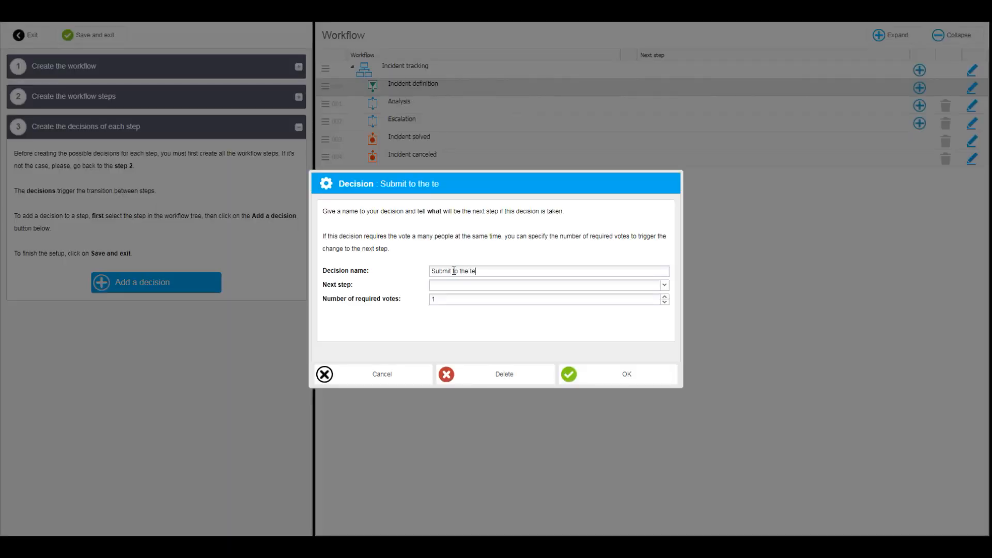
click(664, 287)
click(452, 307)
click(610, 374)
Add the decision "Too difficult for level 1, send to experts" to the Analysis step, with Escalation as the next step
right_click(426, 122)
click(467, 133)
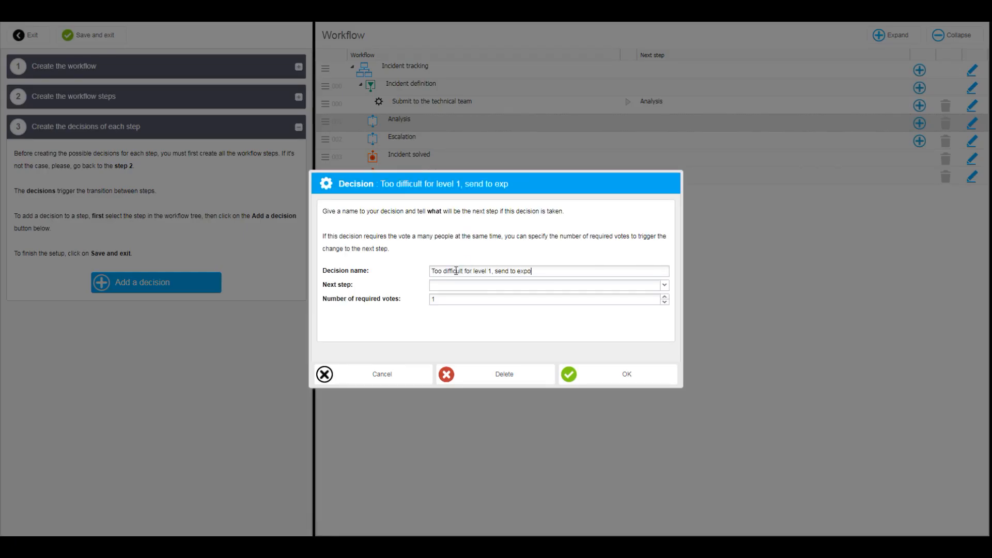
click(468, 285)
click(450, 313)
click(603, 374)
Add the decision "Ok, solved" to the Analysis step, with Incident solved as the next step
right_click(426, 120)
click(468, 129)
click(664, 286)
click(449, 331)
click(620, 374)
Add the decision "Missing information, please attach a screenshot" to the Escalation step and choose its next step
right_click(433, 121)
click(446, 190)
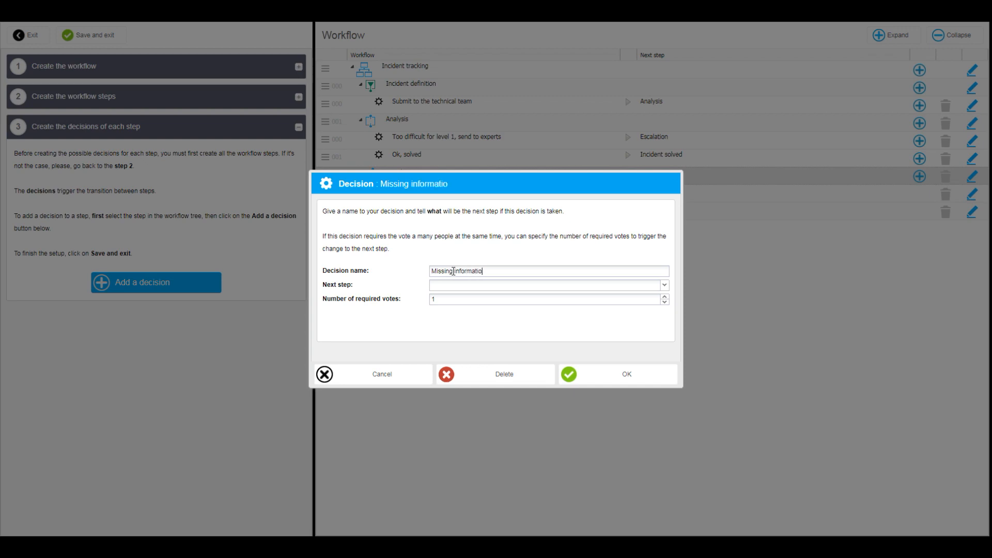
text(ttach a screensho)
click(529, 286)
click(525, 306)
click(598, 379)
Add the decision "Ok, solved!" to the Escalation step, with Incident solved as the next step
right_click(413, 175)
click(431, 184)
click(480, 272)
text(Ok, solved!)
click(620, 374)
Add the decision "This is not an incident" to the Escalation step and choose its next step
right_click(415, 175)
click(434, 182)
click(664, 285)
click(465, 335)
click(605, 374)
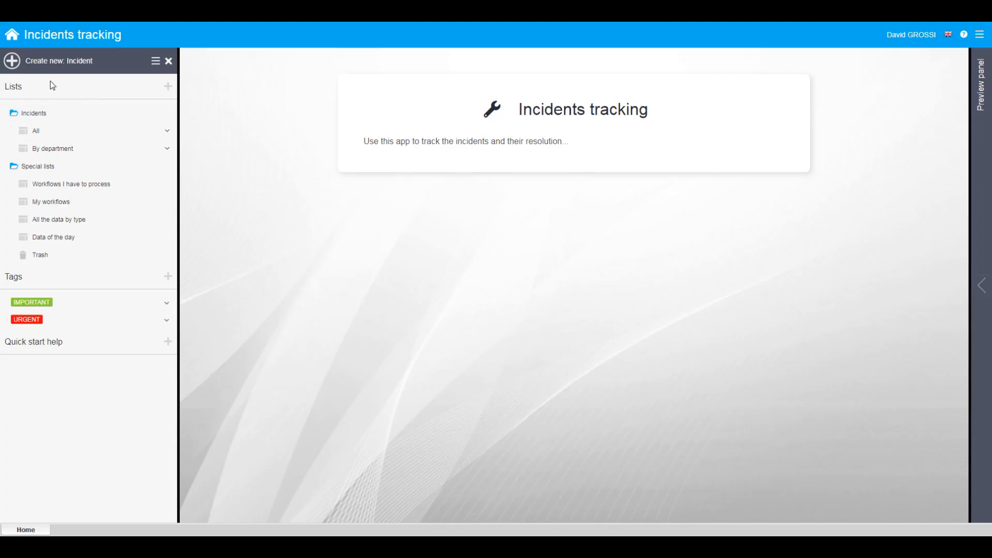
Create incident 000000 and submit it to the technical team with the comment "Urgent", selecting the actor for the next step
click(55, 63)
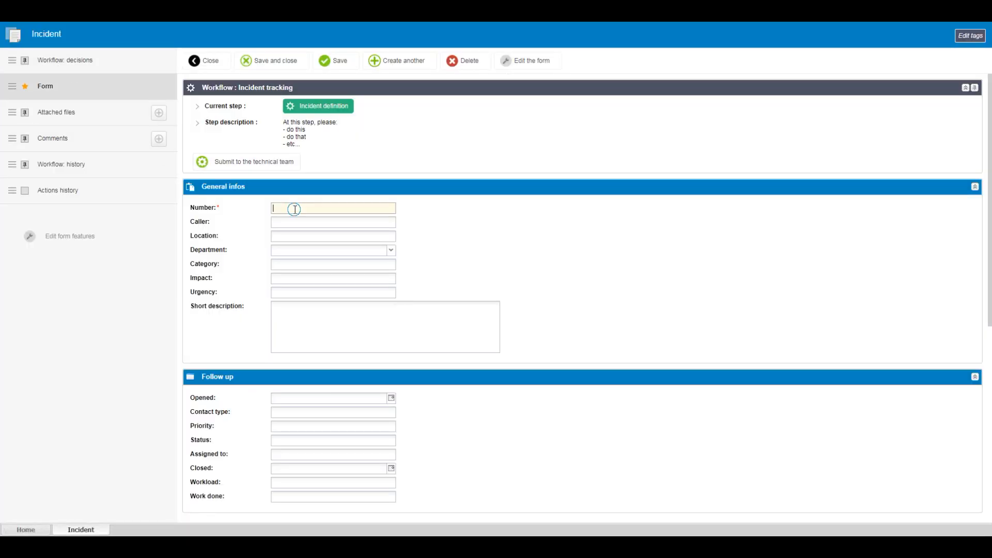
click(249, 166)
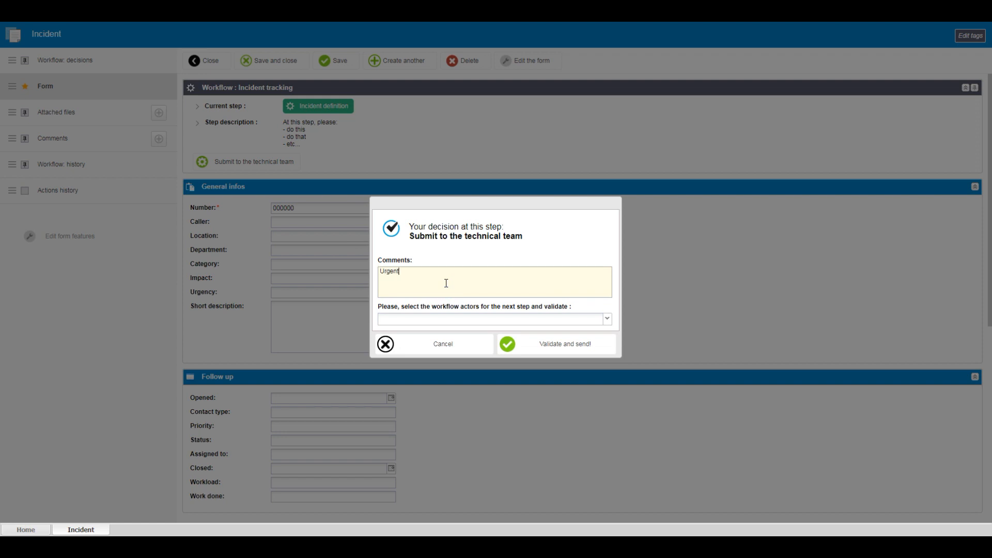
click(496, 319)
click(498, 328)
click(568, 345)
click(385, 110)
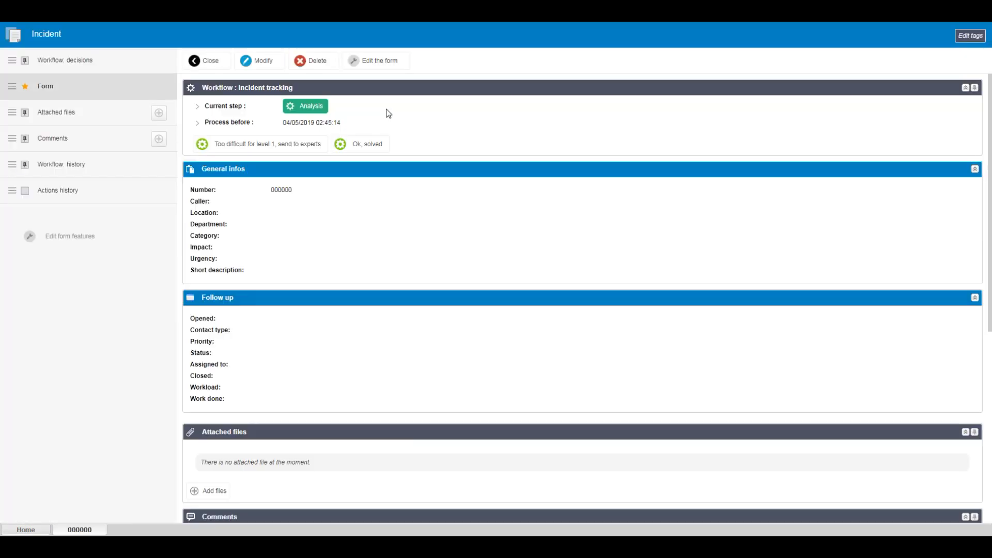
Escalate incident 000000 with the decision "Too difficult for level 1, send to experts", selecting the next step's actor
click(279, 144)
click(607, 320)
click(498, 329)
click(568, 345)
click(333, 108)
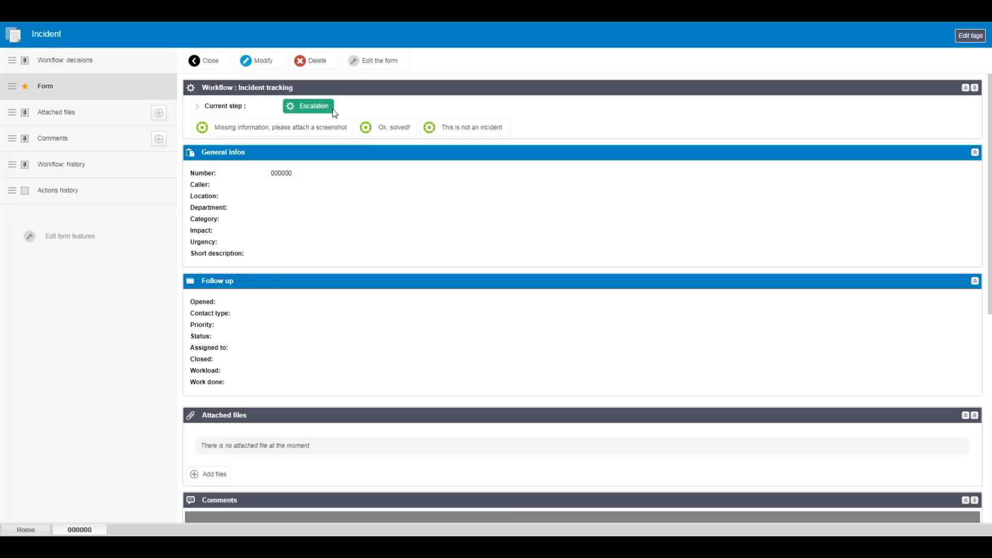
Resolve incident 000000 with the decision "Ok, solved!" and the comment "OK!", and open its workflow history
click(397, 129)
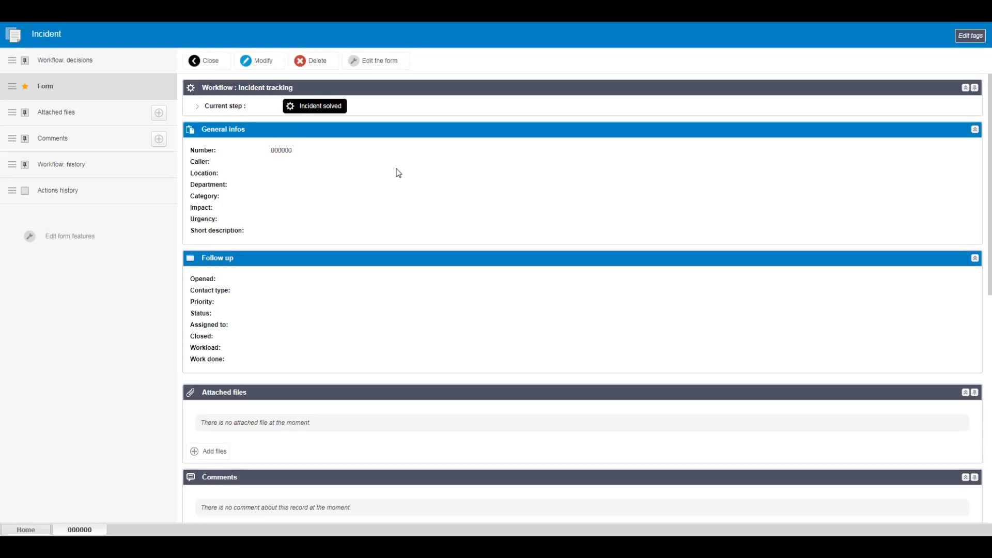
click(107, 166)
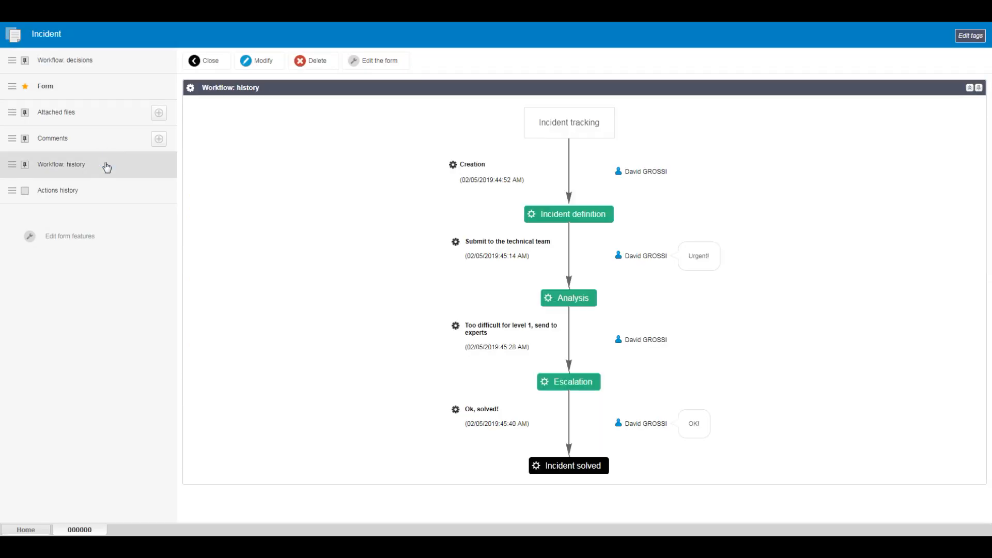